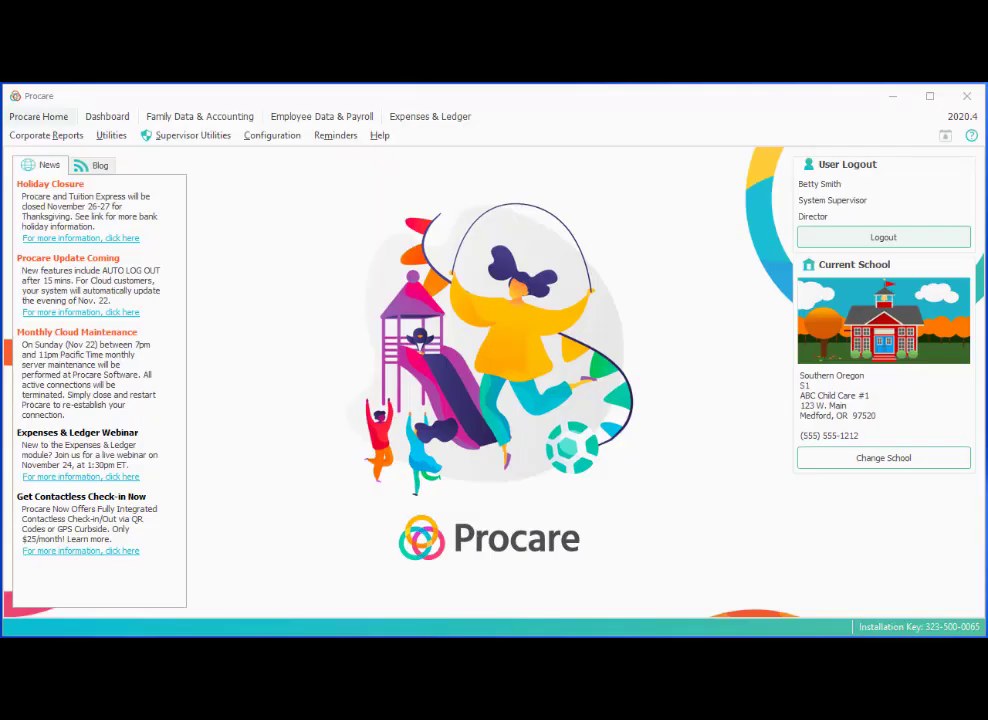
Open the Family Data & Accounting area, which shows an empty accounts list.
{"action": "left_click", "coordinate": [236, 119]}
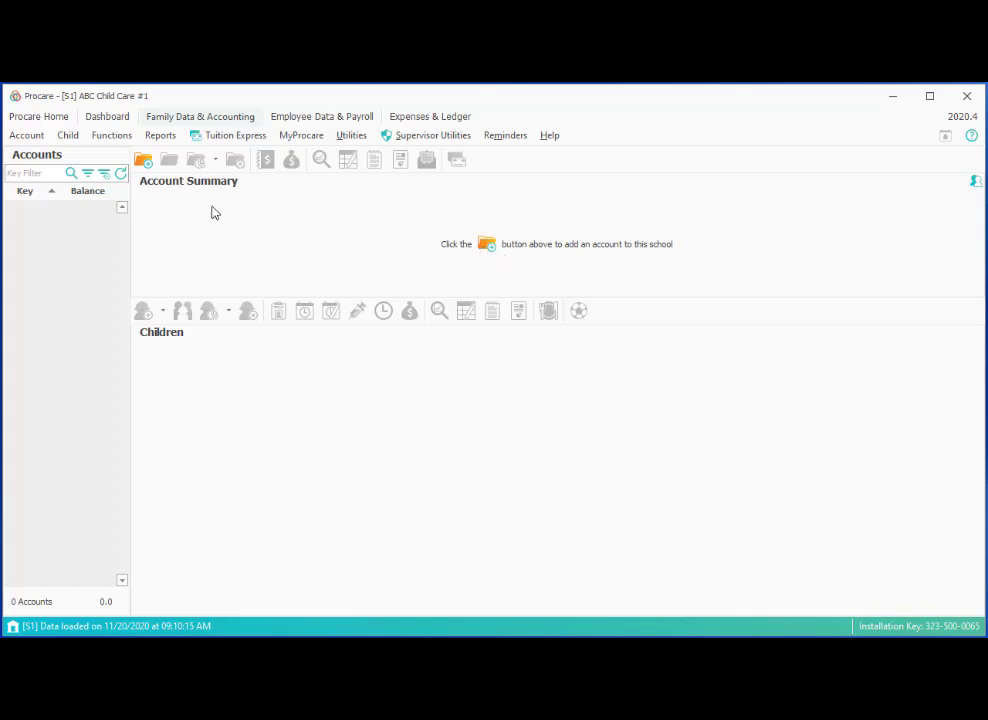
Start a new family account, enter its account key, and show the payer-adding choices.
{"action": "left_click", "coordinate": [143, 160]}
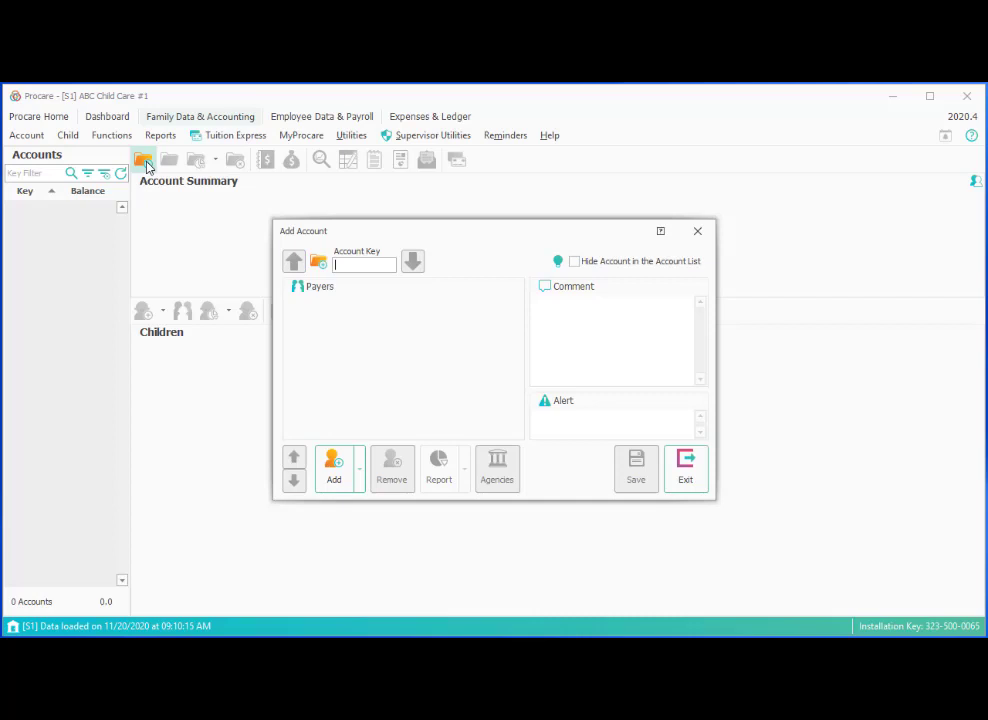
{"action": "type", "text": "HARR"}
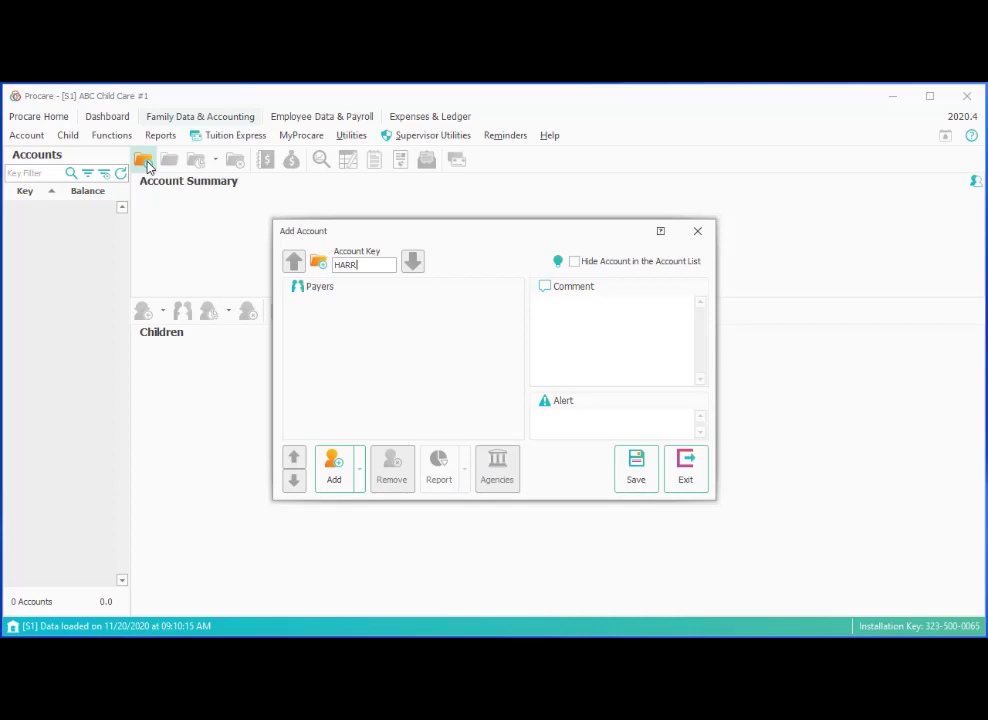
{"action": "type", "text": "IS"}
{"action": "type", "text": "J"}
{"action": "left_click", "coordinate": [362, 482]}
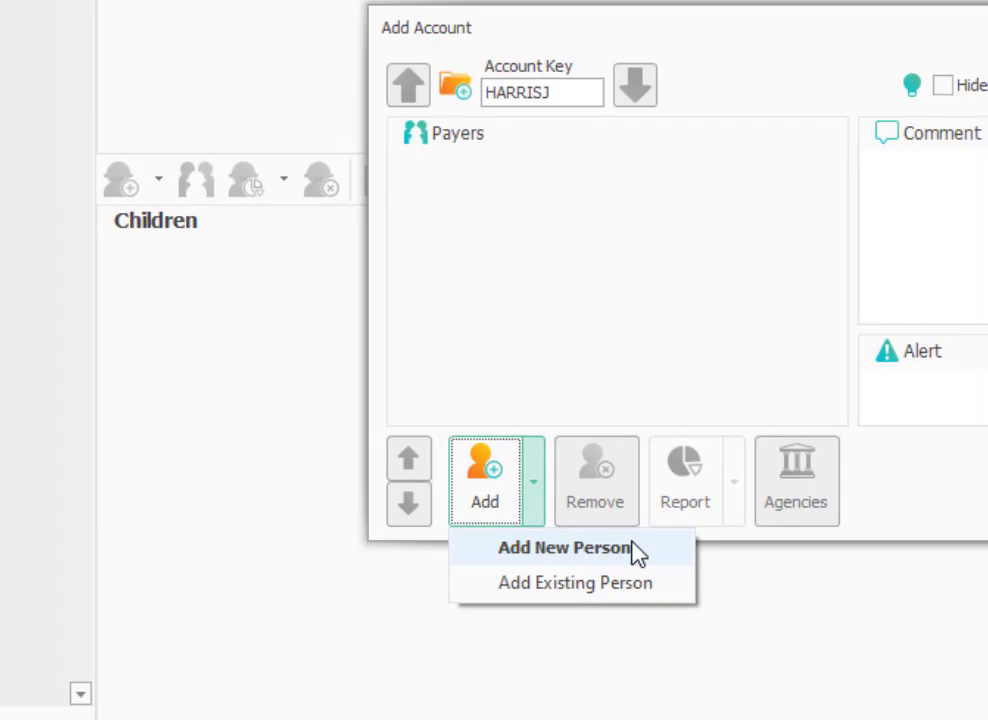
Add a brand-new person as payer, entering their last name, first name and e-mail address.
{"action": "left_click", "coordinate": [668, 557]}
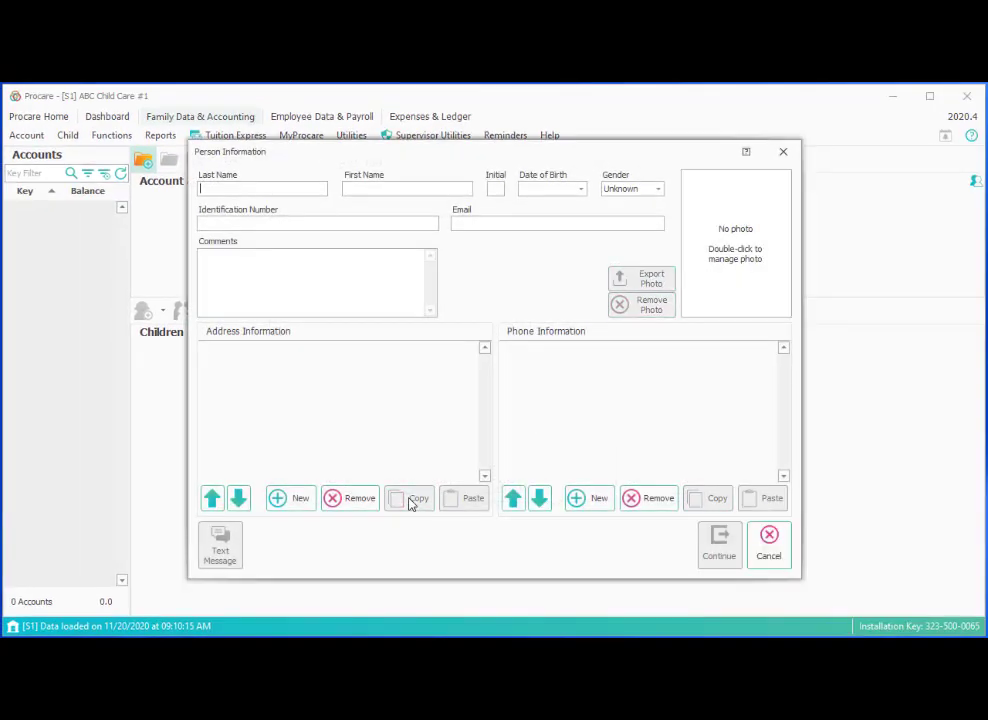
{"action": "key", "text": "Tab"}
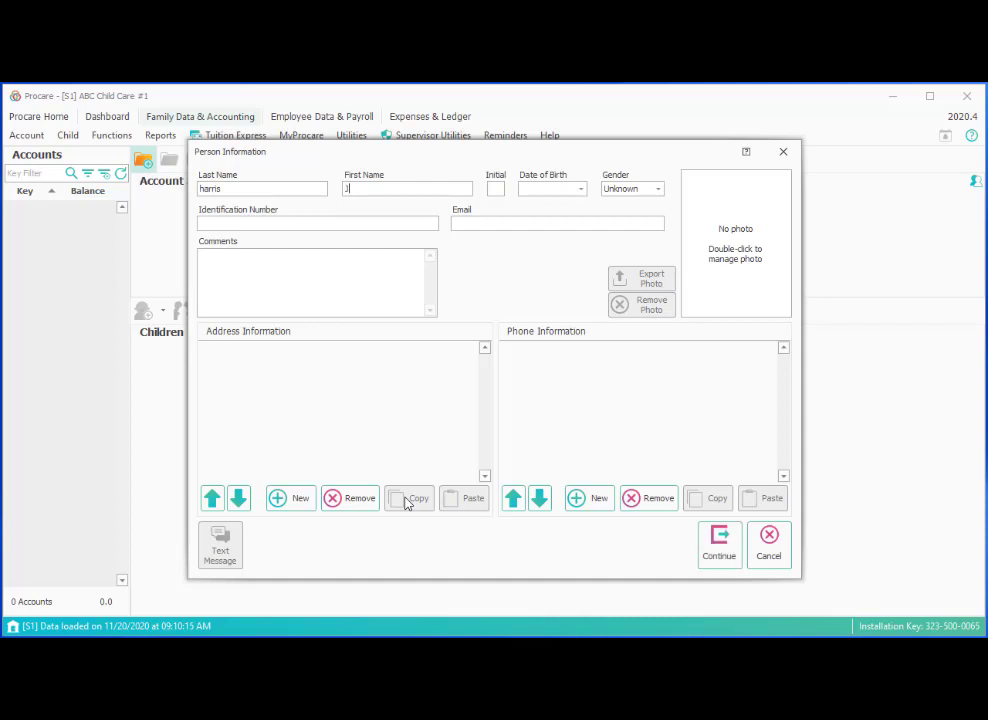
Save the payer's street address, flagged as both the mailing and physical address.
{"action": "left_click", "coordinate": [300, 499]}
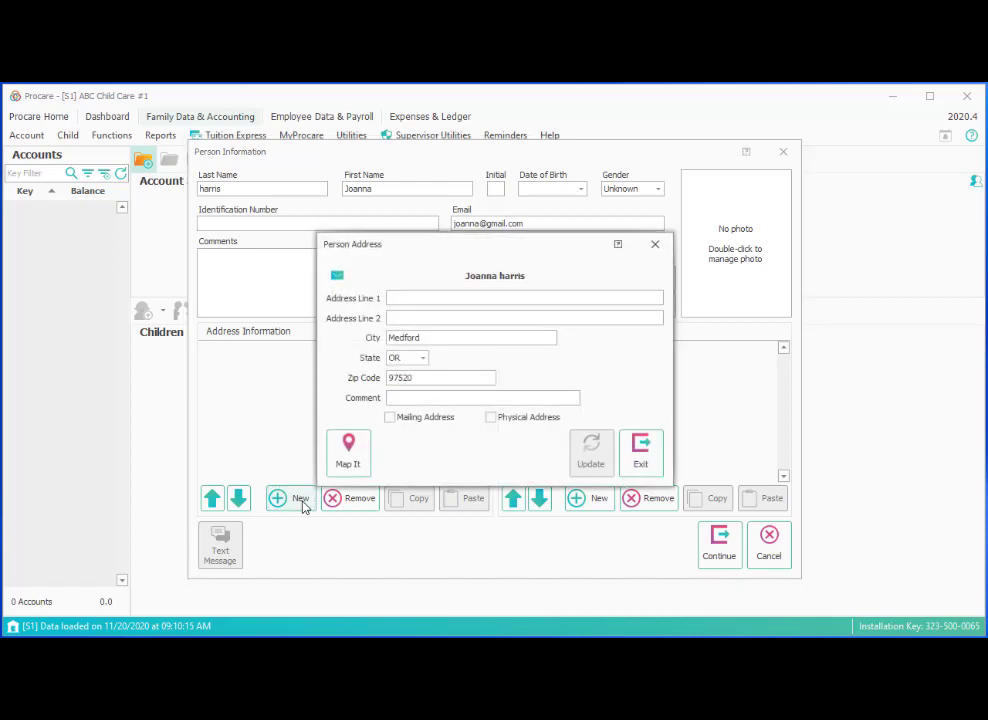
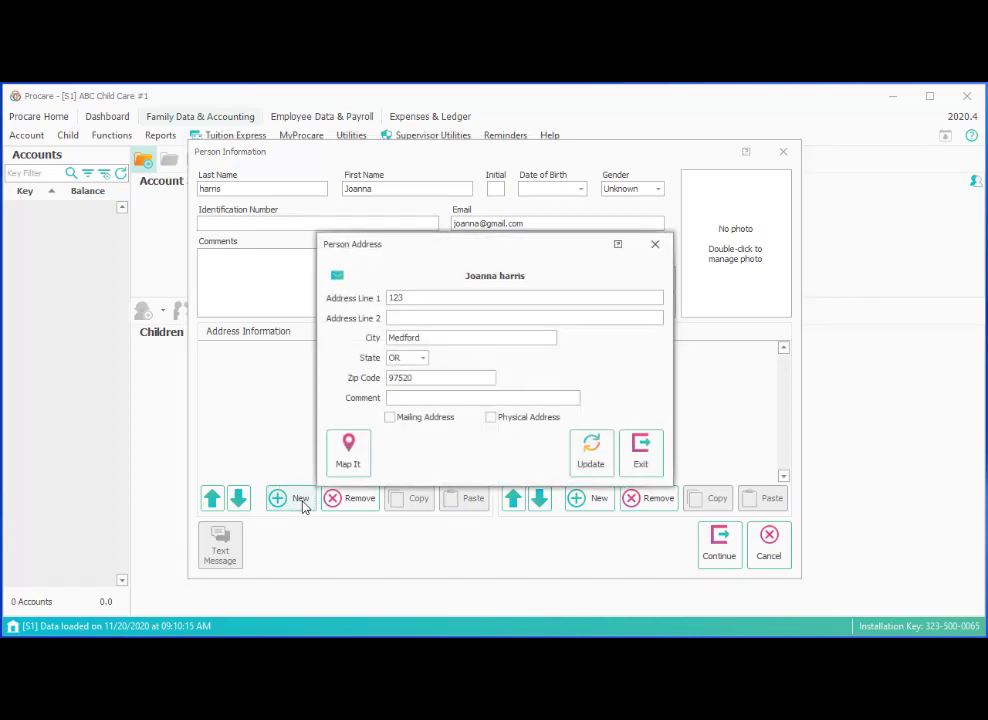
{"action": "left_click", "coordinate": [390, 417]}
{"action": "left_click", "coordinate": [490, 418]}
{"action": "left_click", "coordinate": [589, 458]}
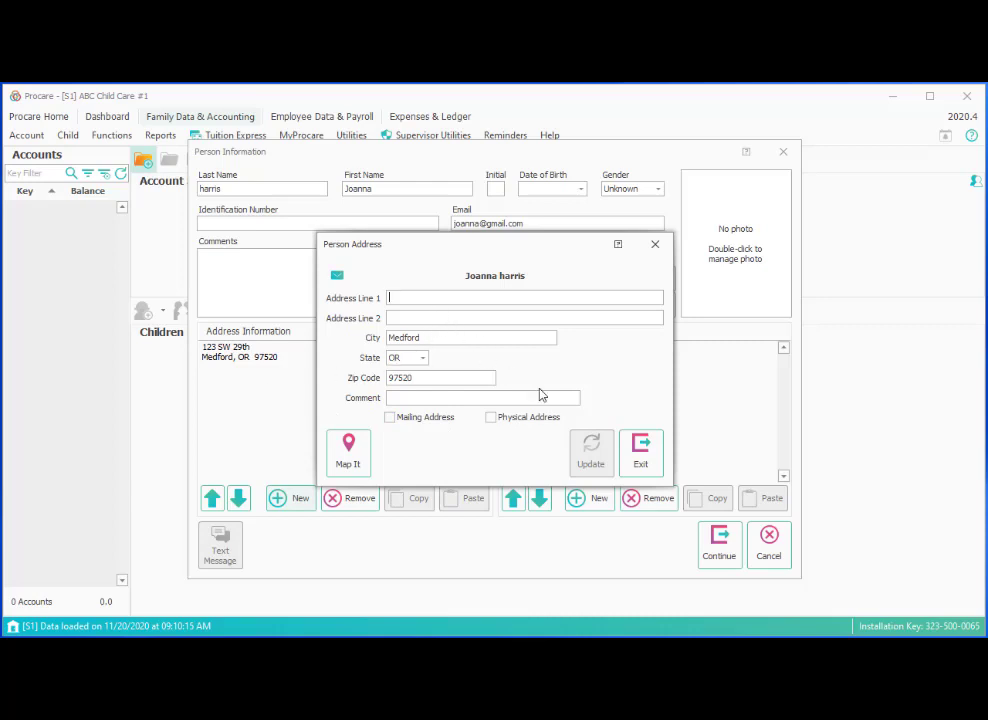
Add the payer's Home phone number to the phone list.
{"action": "left_click", "coordinate": [640, 462]}
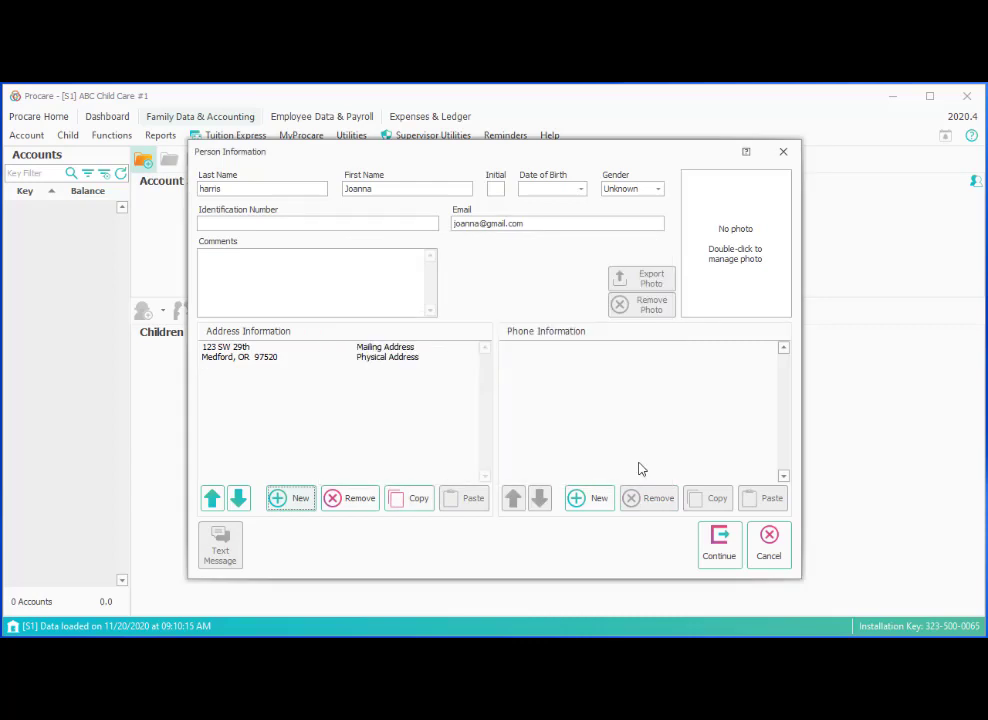
{"action": "left_click", "coordinate": [589, 500]}
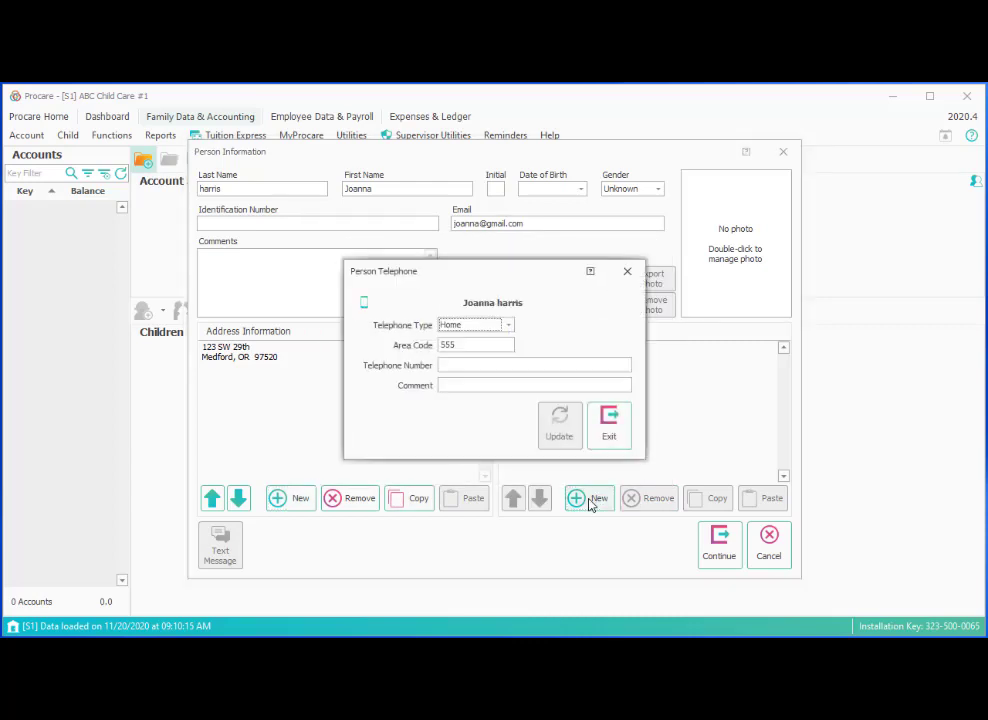
{"action": "left_click", "coordinate": [478, 364]}
{"action": "type", "text": "777"}
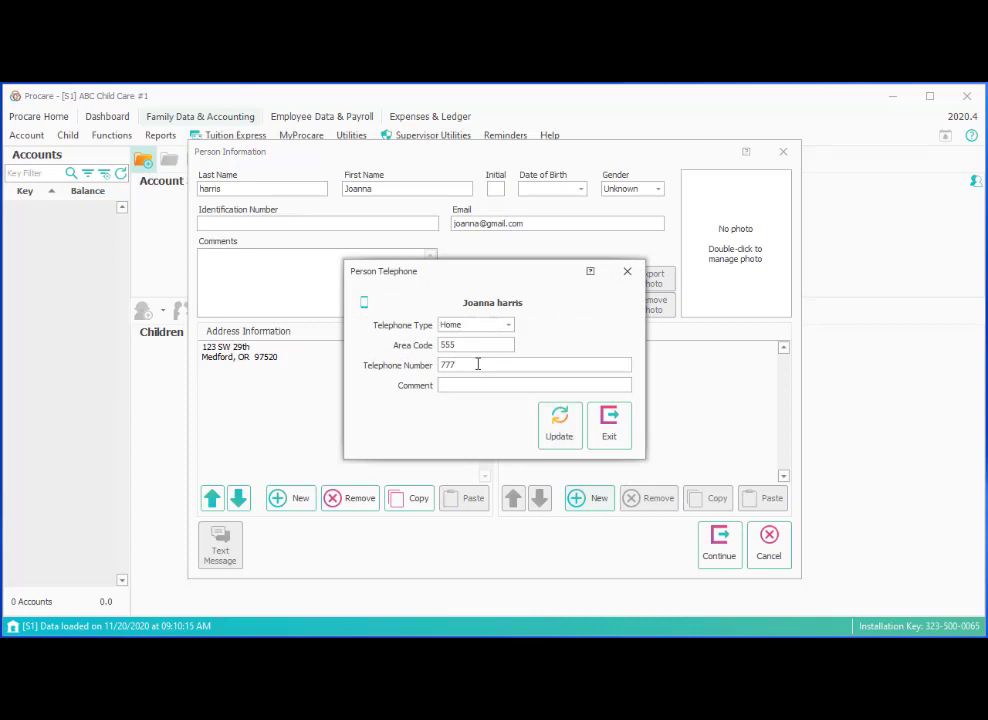
{"action": "type", "text": "7"}
{"action": "key", "text": "BackSpace"}
{"action": "type", "text": "-1234"}
{"action": "left_click", "coordinate": [570, 433]}
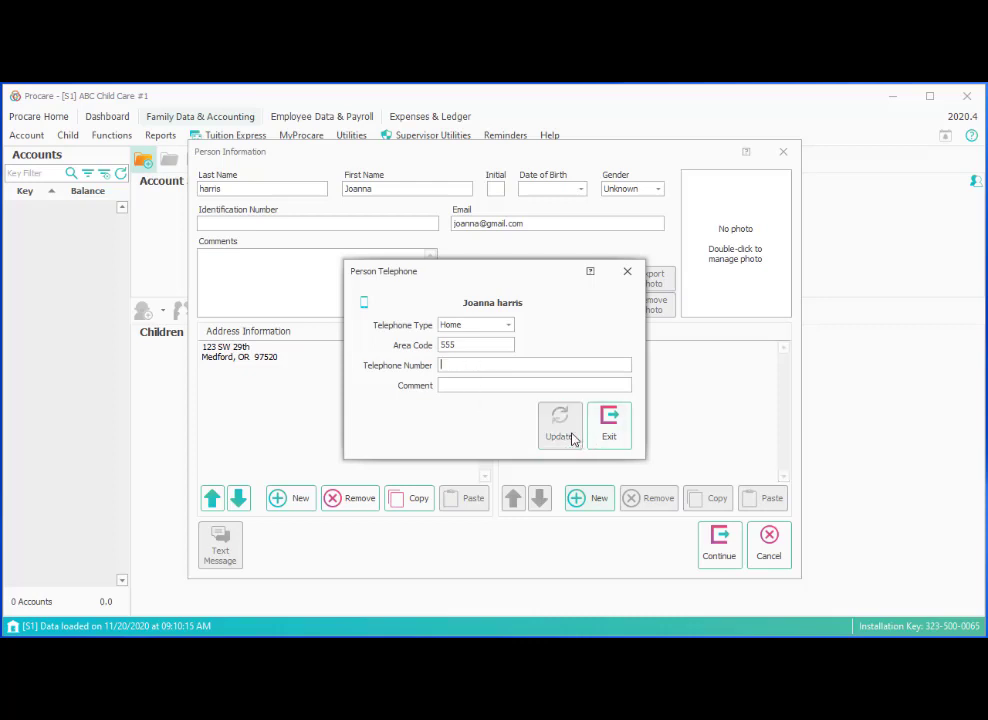
Add a second number of type Cell with the comment 'Call First'.
{"action": "left_click_drag", "start_coordinate": [529, 277], "coordinate": [376, 271]}
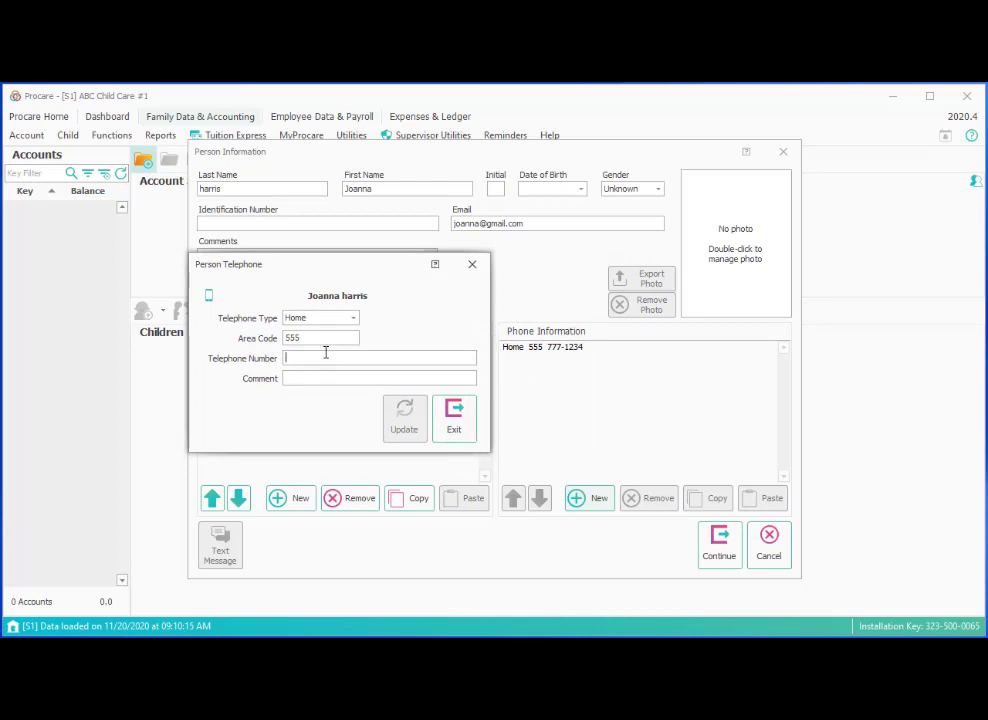
{"action": "type", "text": "777"}
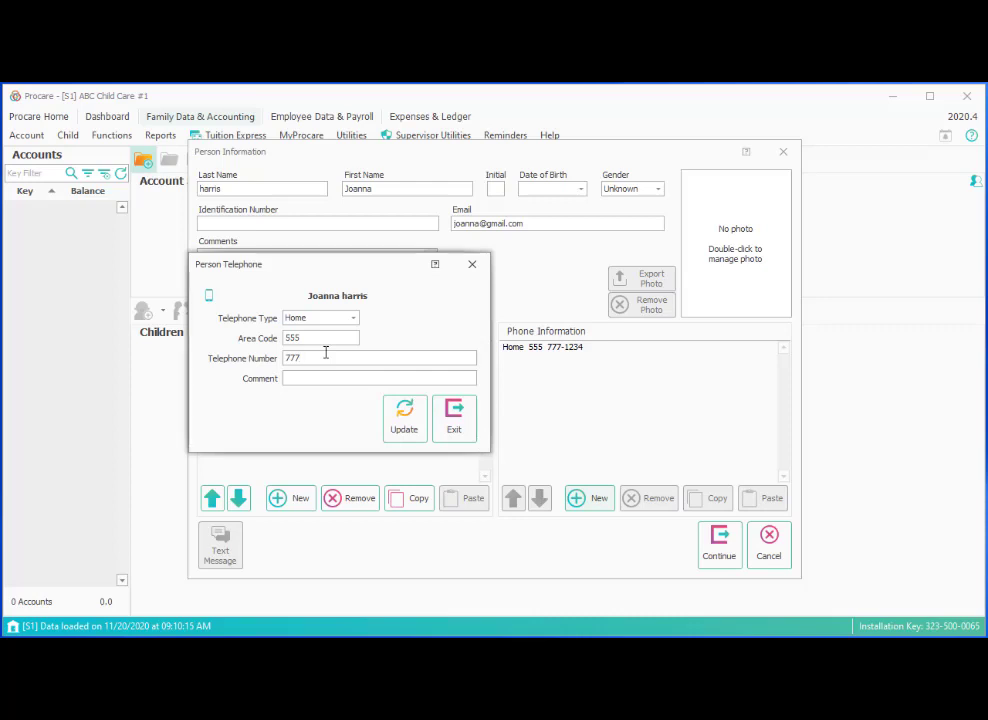
{"action": "type", "text": "-2222"}
{"action": "left_click", "coordinate": [318, 318]}
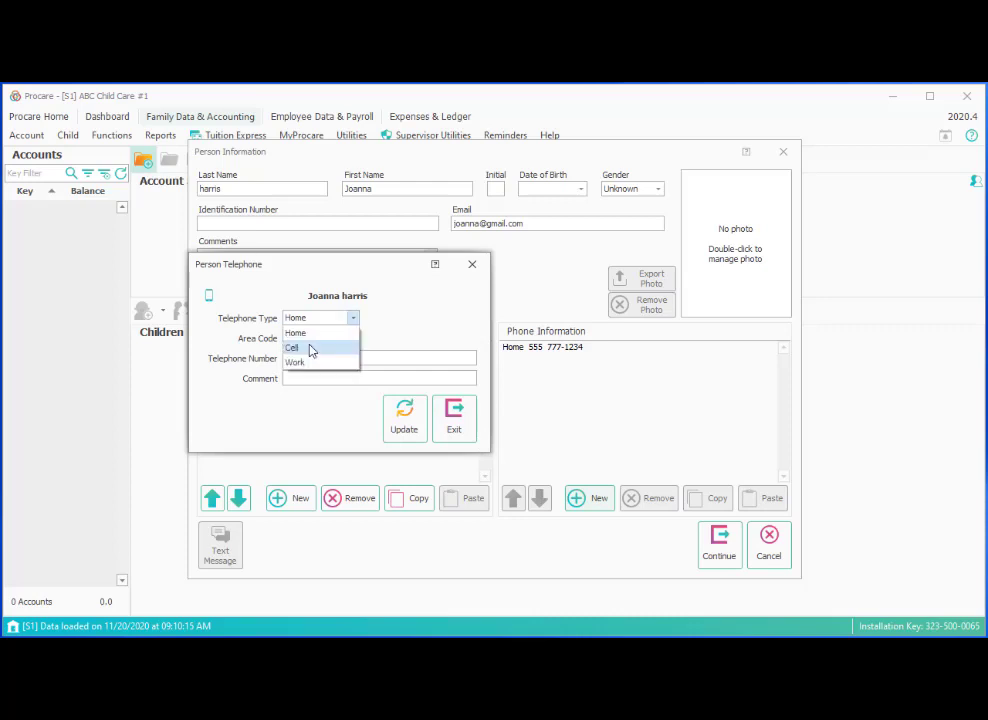
{"action": "left_click", "coordinate": [309, 347]}
{"action": "left_click", "coordinate": [355, 378]}
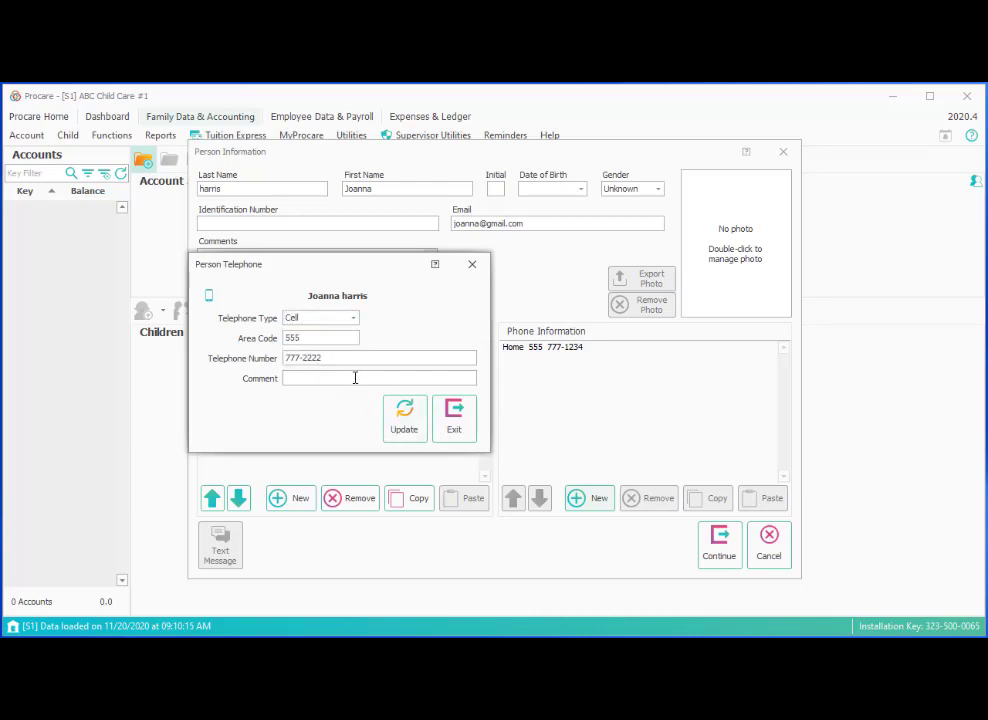
{"action": "type", "text": "Call First"}
{"action": "left_click", "coordinate": [406, 424]}
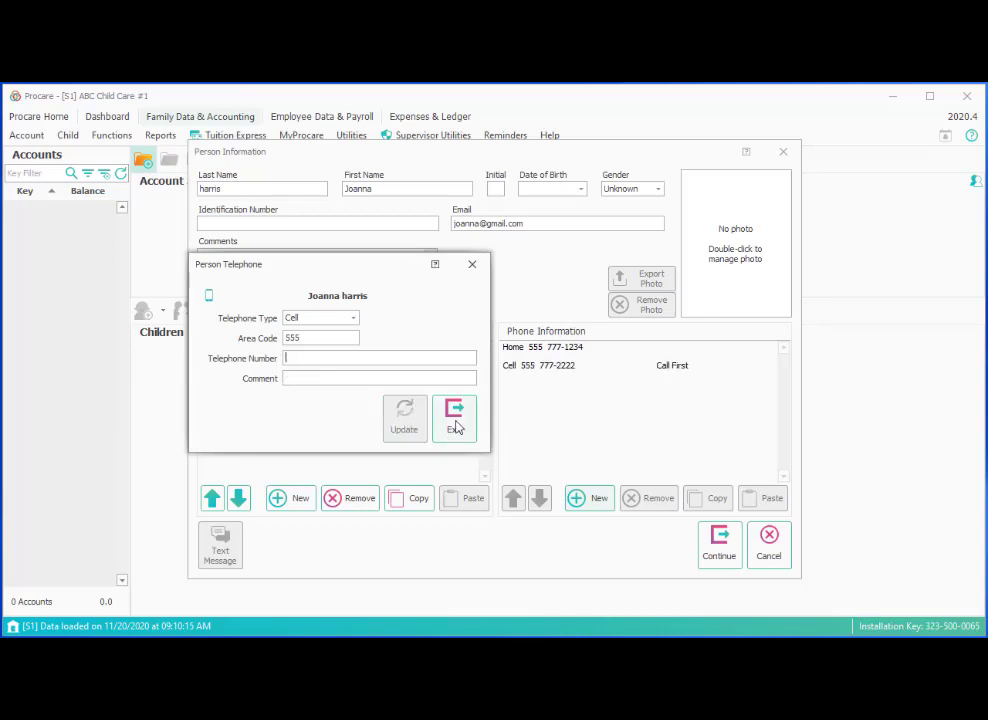
Move the Cell number above the Home number in the phone list.
{"action": "left_click", "coordinate": [457, 427]}
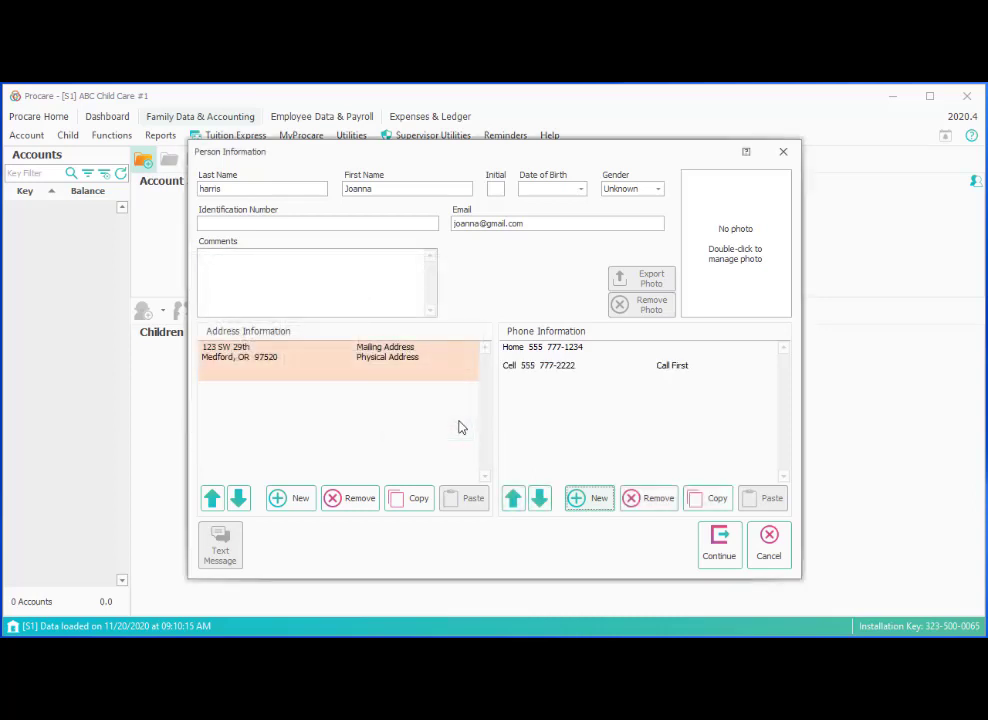
{"action": "left_click", "coordinate": [525, 372]}
{"action": "left_click", "coordinate": [514, 503]}
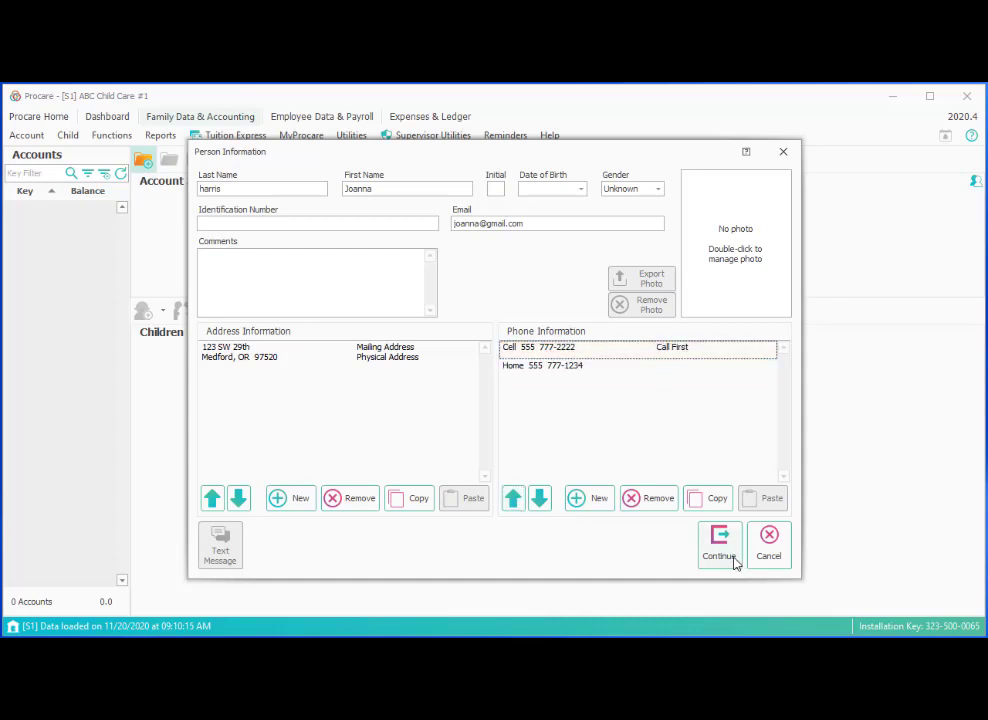
Copy the address and Home phone for reuse, then finish the payer record.
{"action": "left_click", "coordinate": [336, 363]}
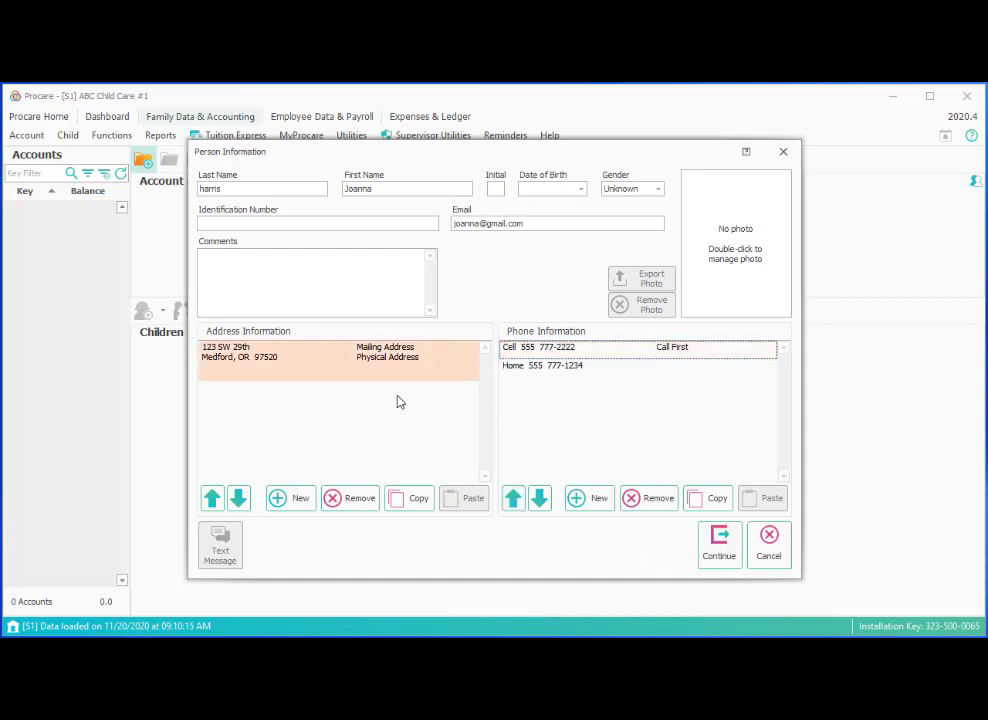
{"action": "left_click", "coordinate": [408, 502]}
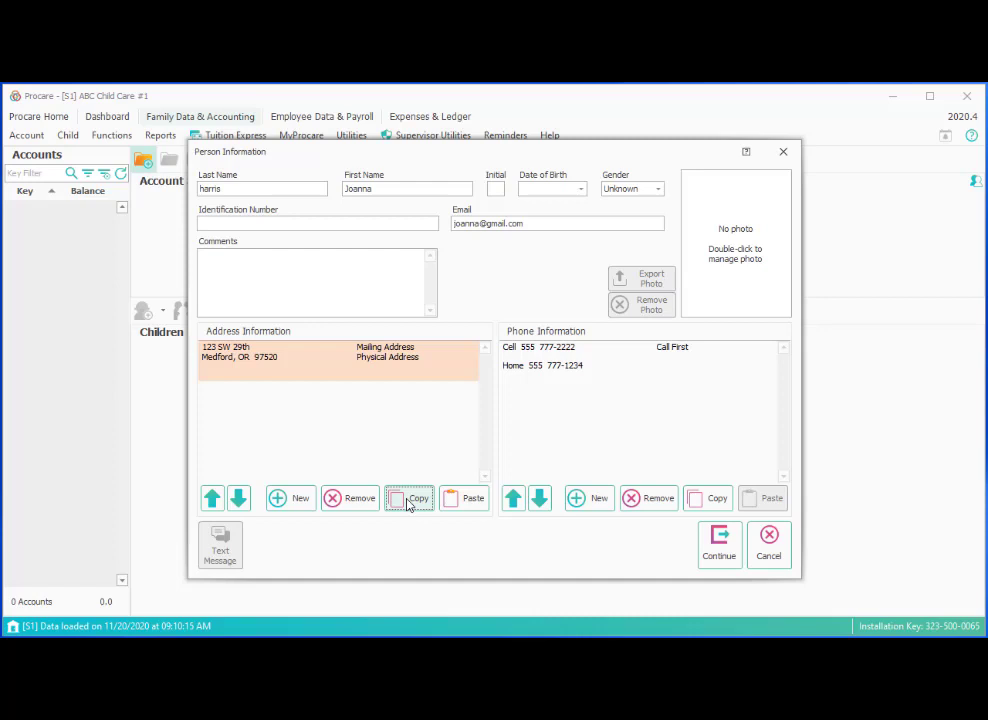
{"action": "left_click", "coordinate": [547, 370]}
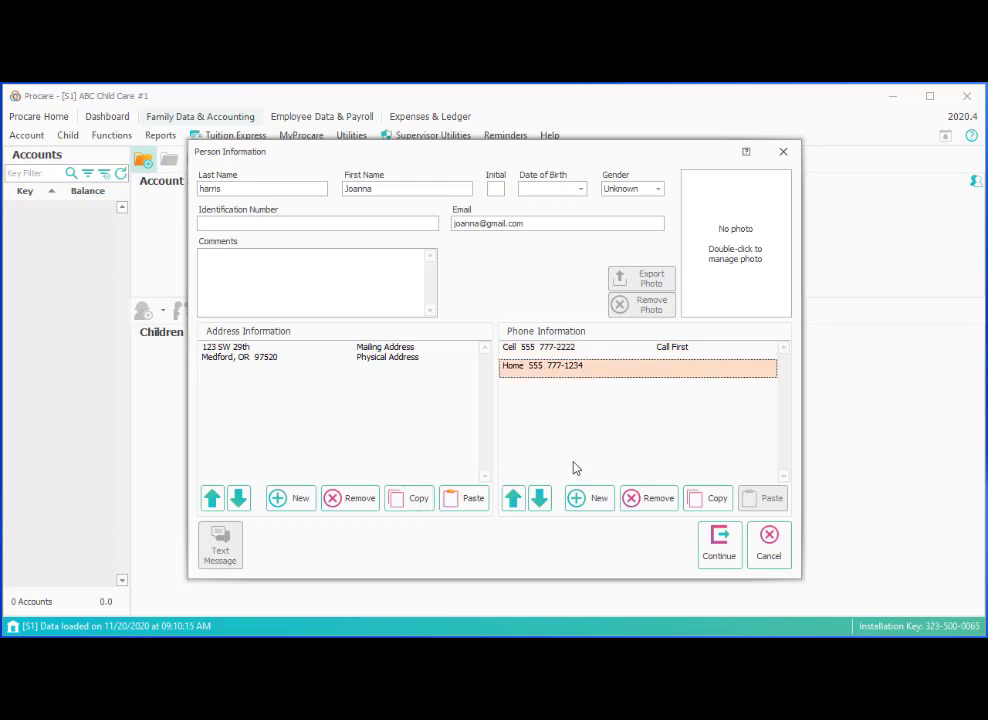
{"action": "left_click", "coordinate": [700, 502]}
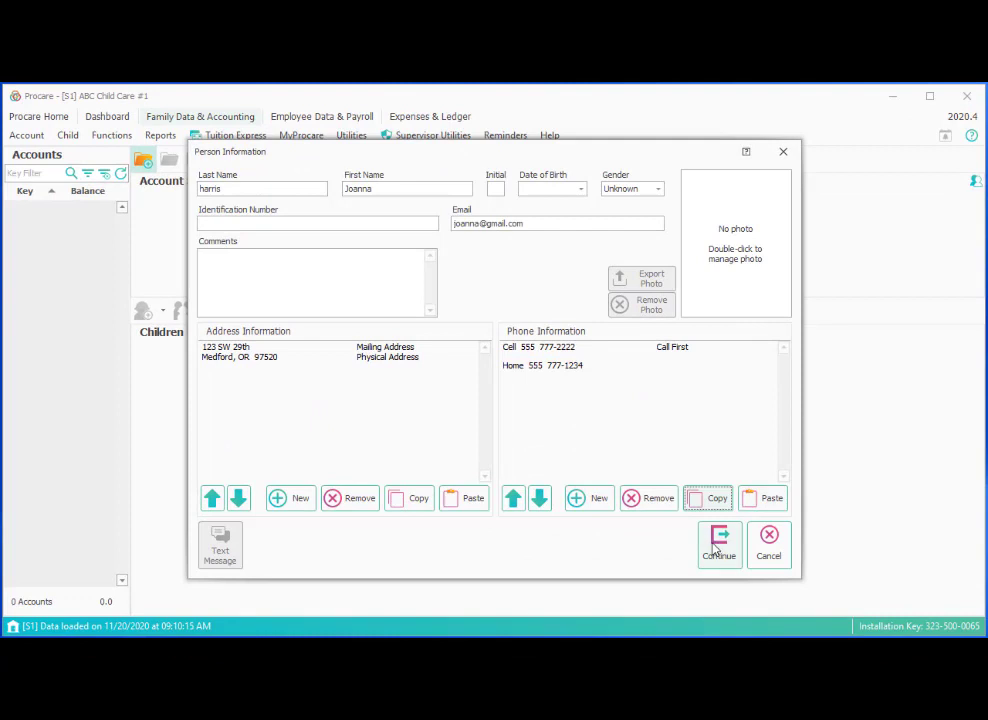
{"action": "left_click", "coordinate": [718, 545]}
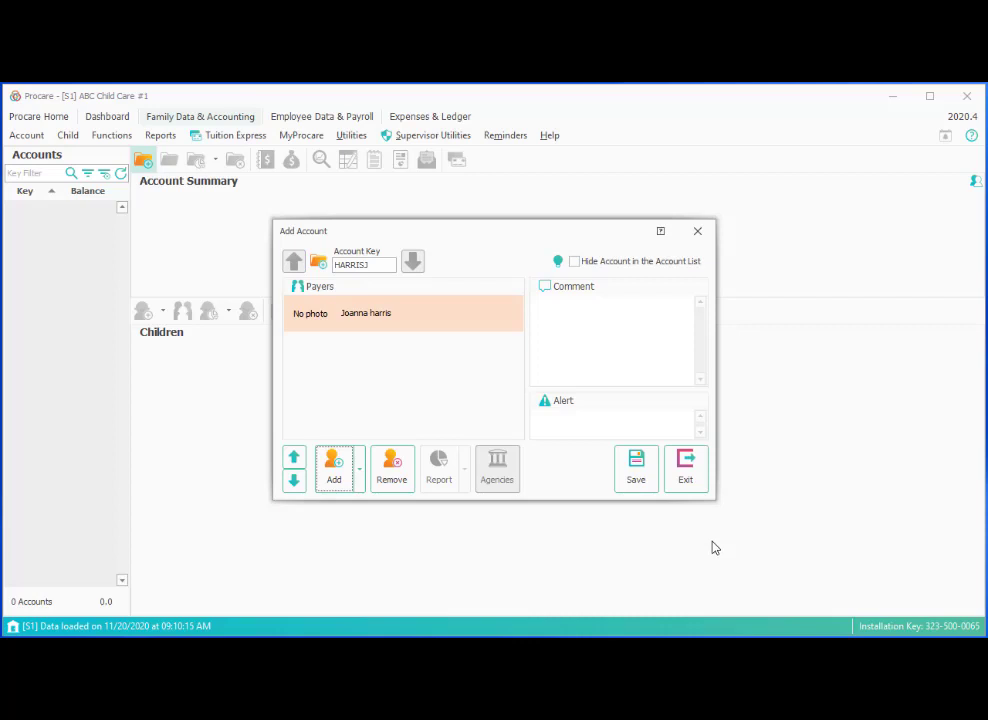
Add a second new payer with name and e-mail, pasting the copied address and Home phone.
{"action": "left_click", "coordinate": [362, 481]}
{"action": "left_click", "coordinate": [370, 503]}
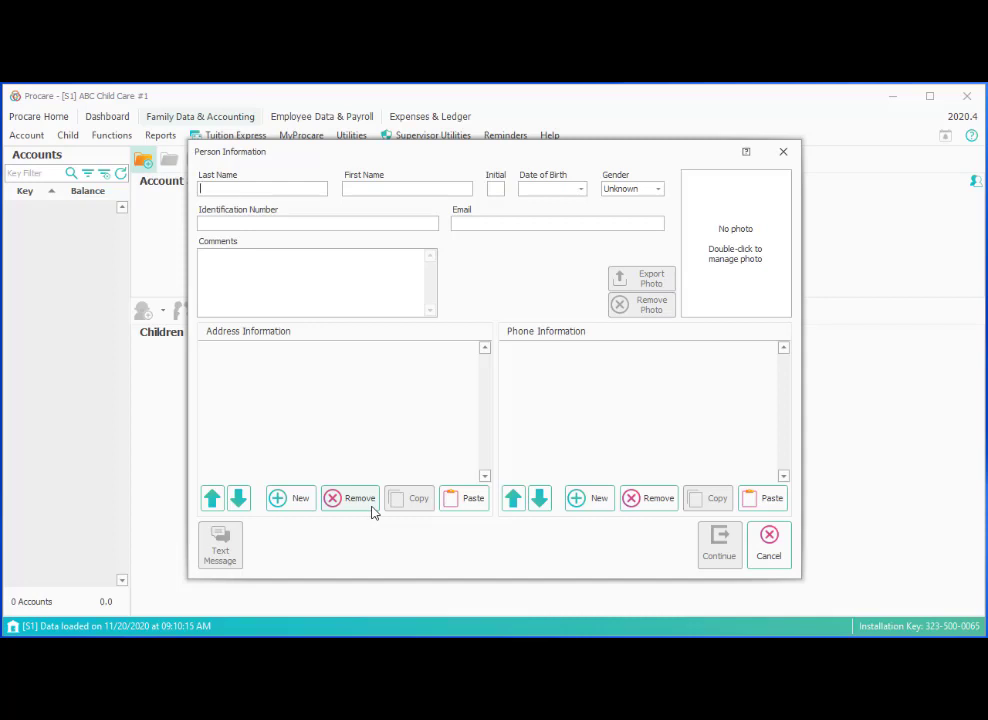
{"action": "key", "text": "Tab"}
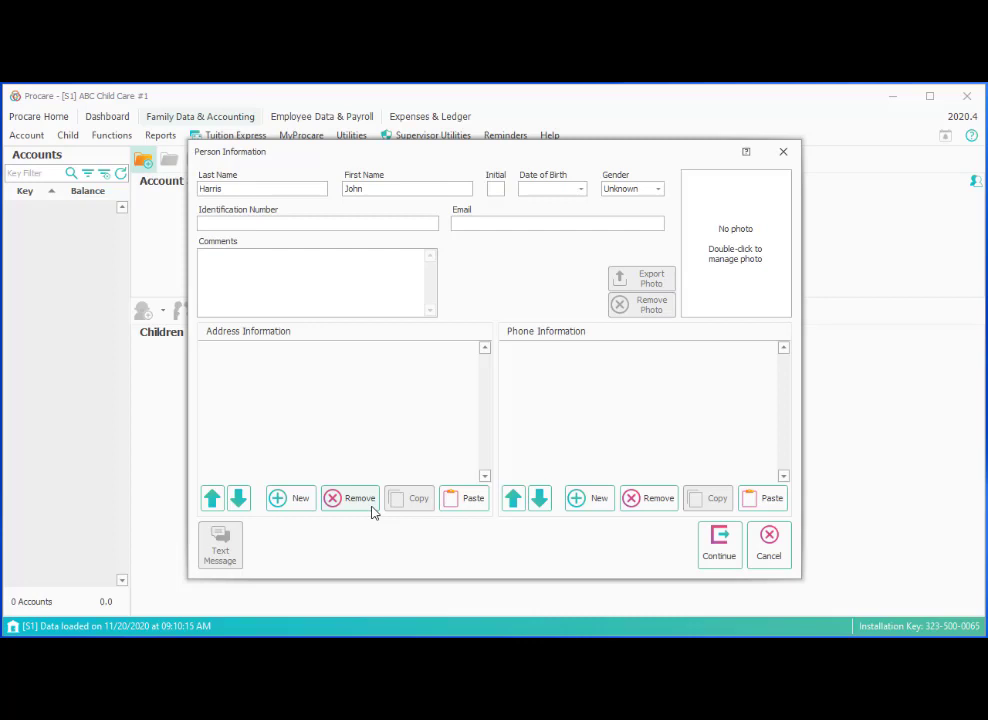
{"action": "left_click", "coordinate": [507, 223]}
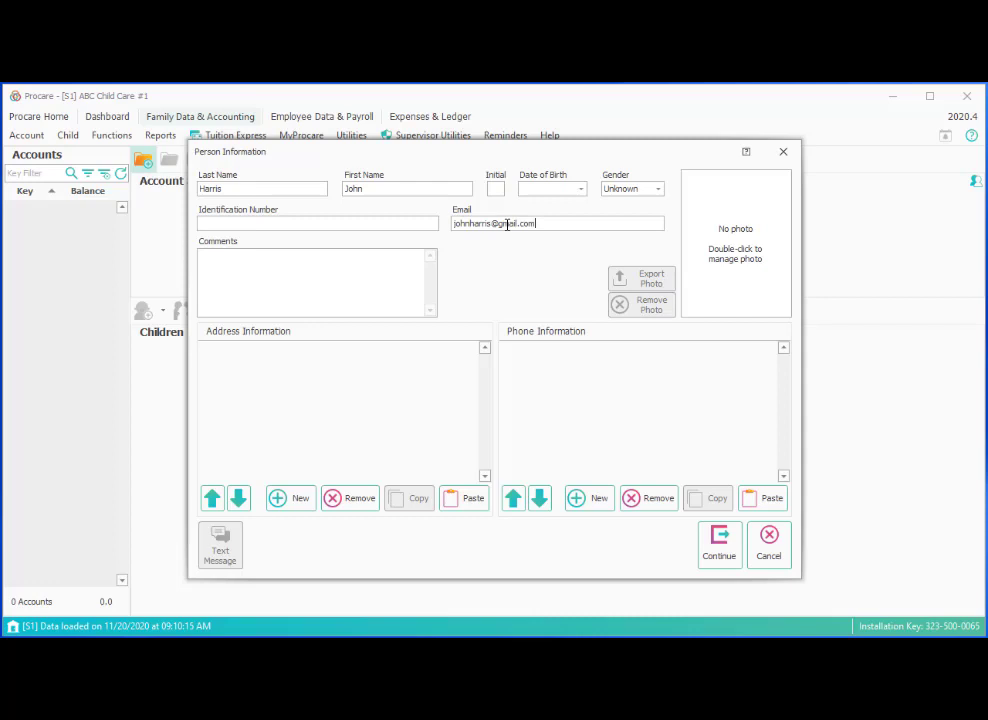
{"action": "key", "text": "Return"}
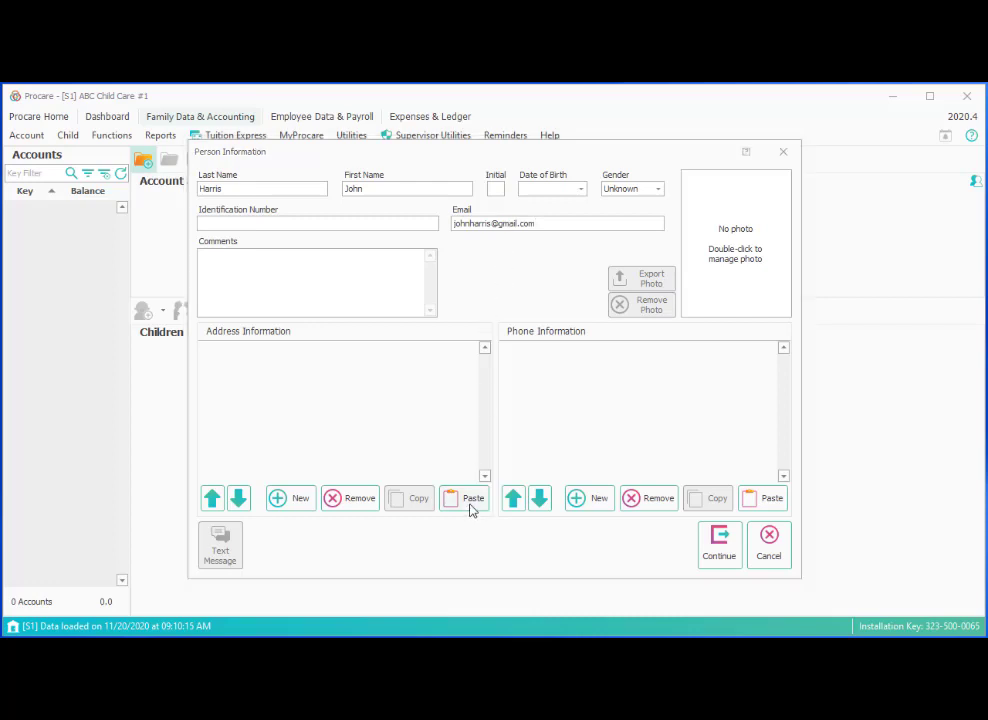
{"action": "left_click", "coordinate": [471, 505]}
{"action": "left_click", "coordinate": [765, 500]}
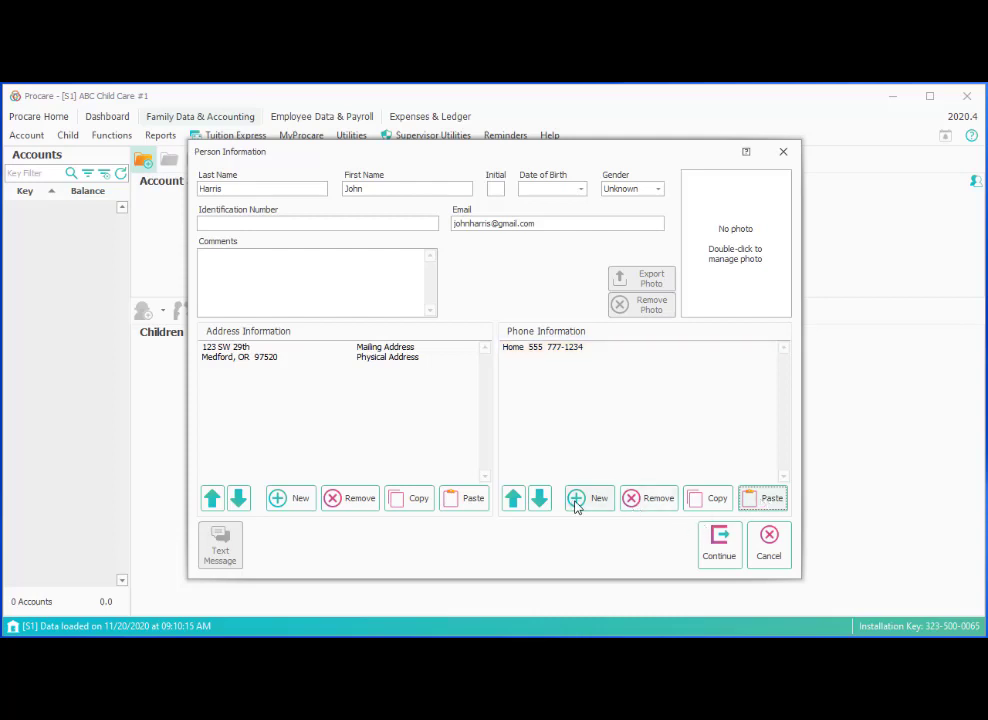
Submit the second parent and save them as a new person in Person Reconcile.
{"action": "left_click", "coordinate": [720, 560]}
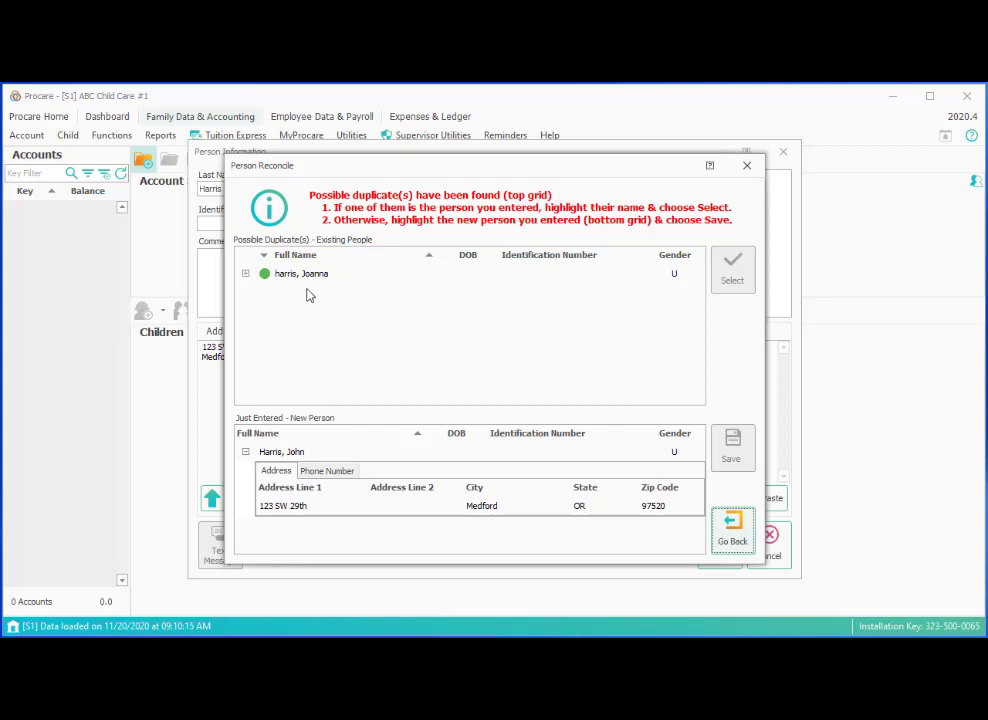
{"action": "left_click", "coordinate": [336, 454]}
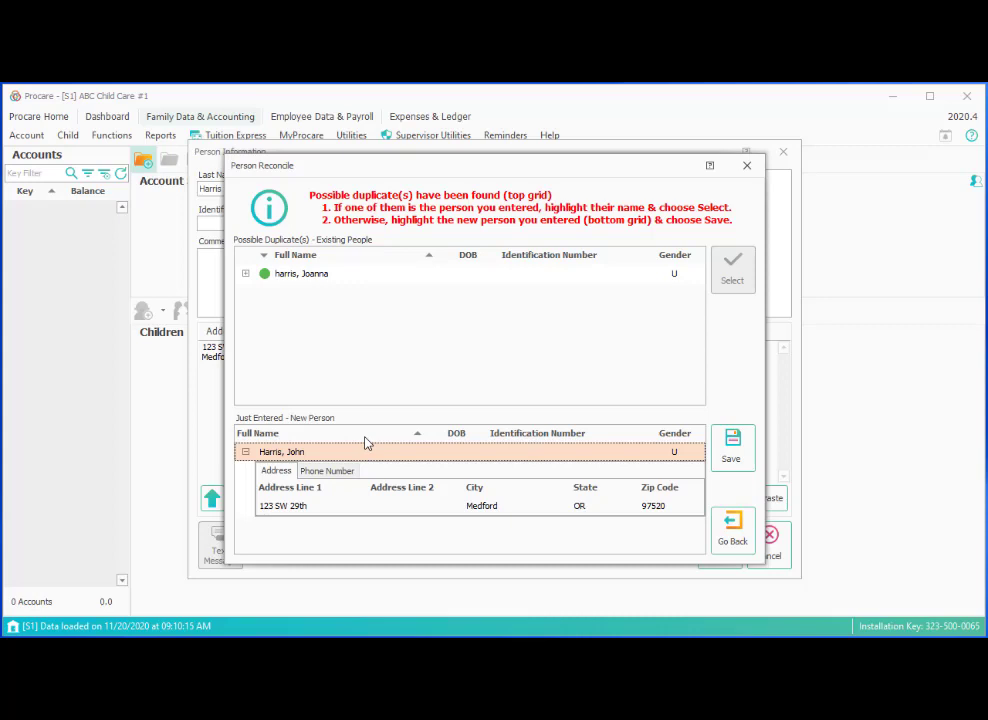
{"action": "left_click", "coordinate": [734, 452]}
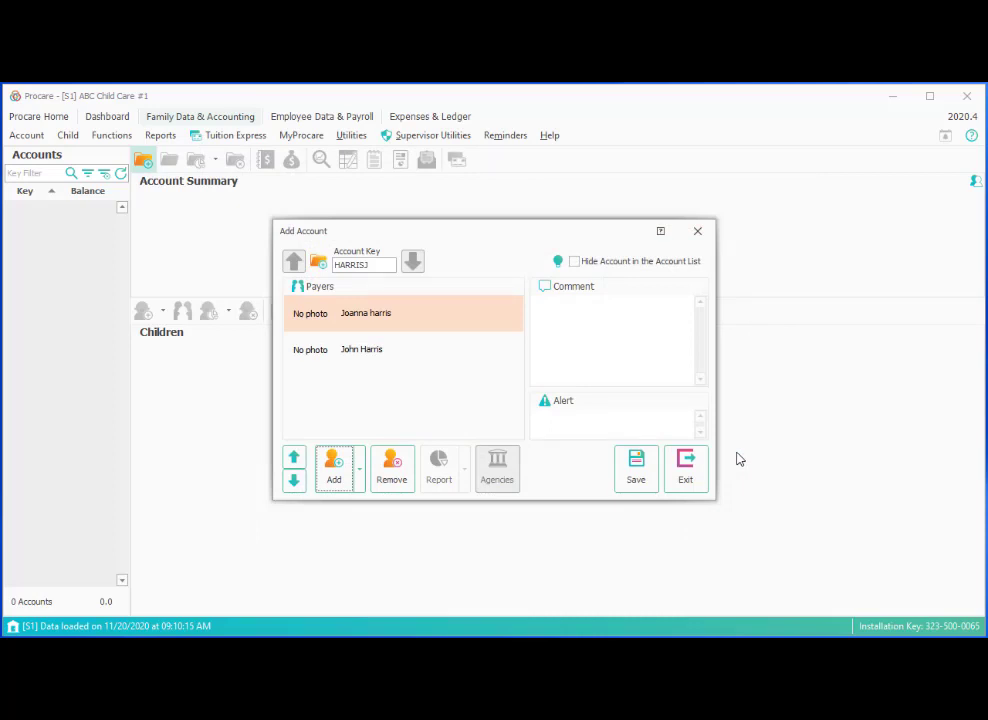
Save the family account, reopen it for editing, and assign the DHS third-party agency.
{"action": "left_click", "coordinate": [634, 466]}
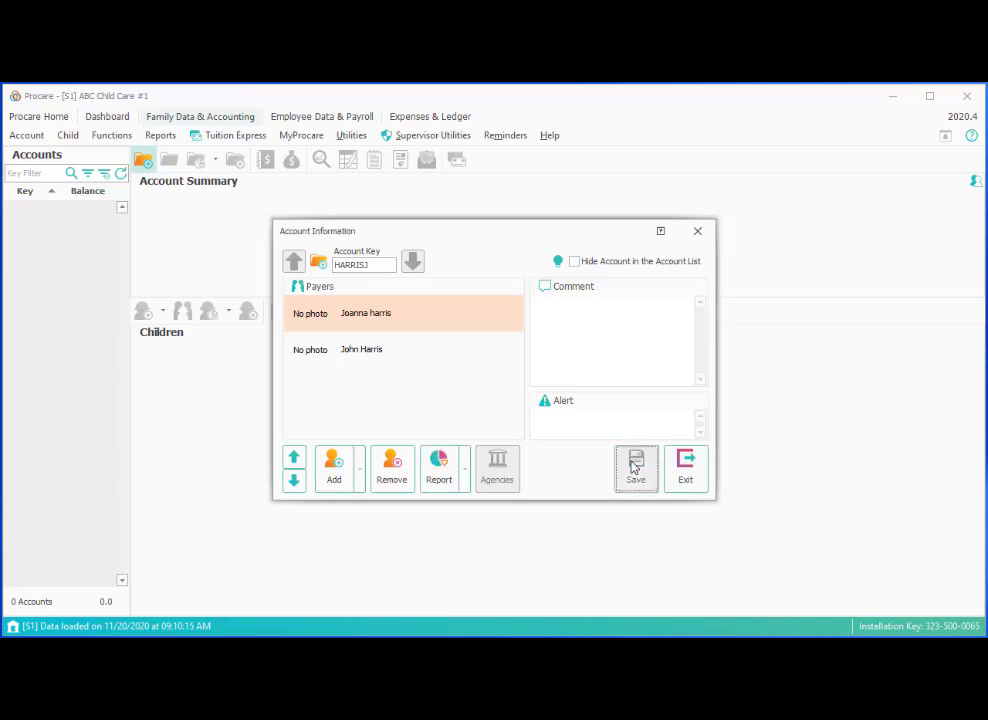
{"action": "left_click", "coordinate": [688, 463]}
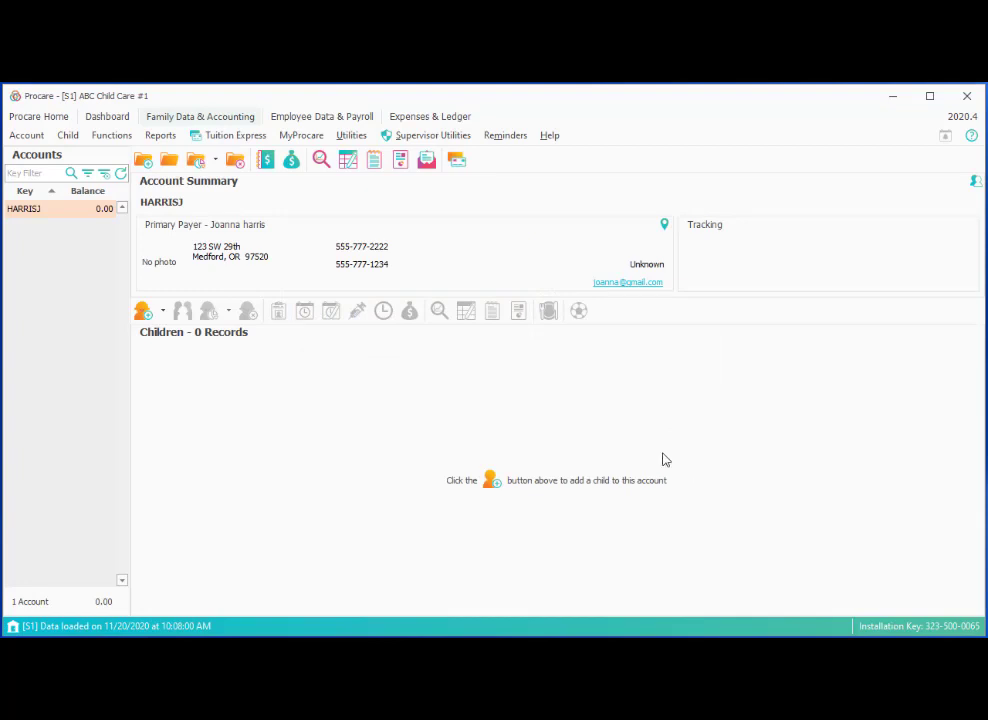
{"action": "left_click", "coordinate": [170, 164]}
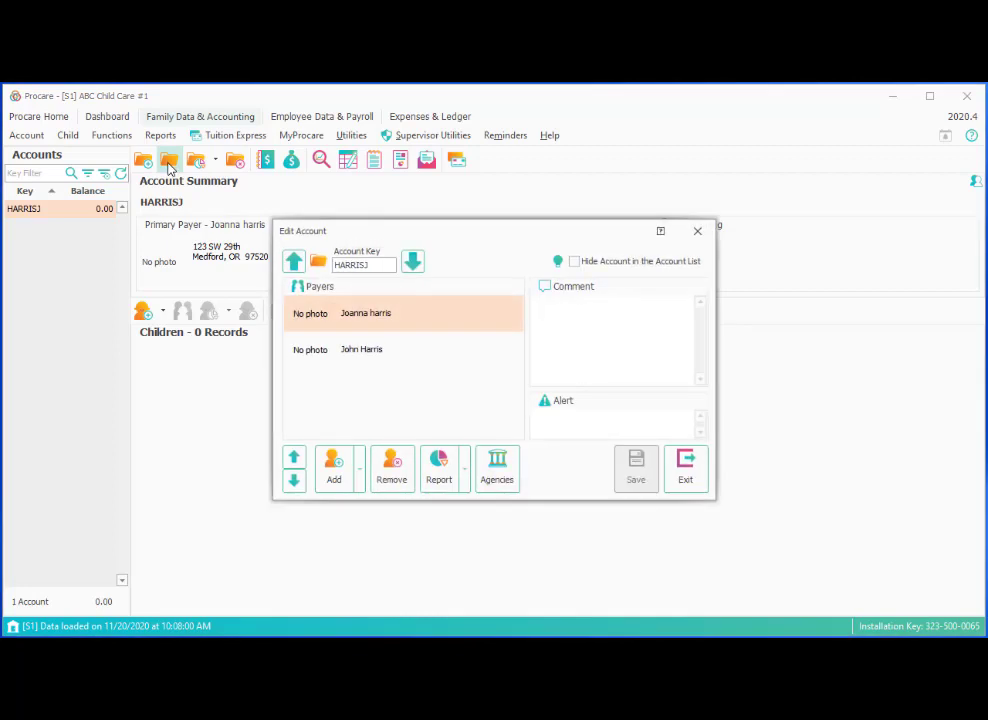
{"action": "left_click", "coordinate": [498, 466]}
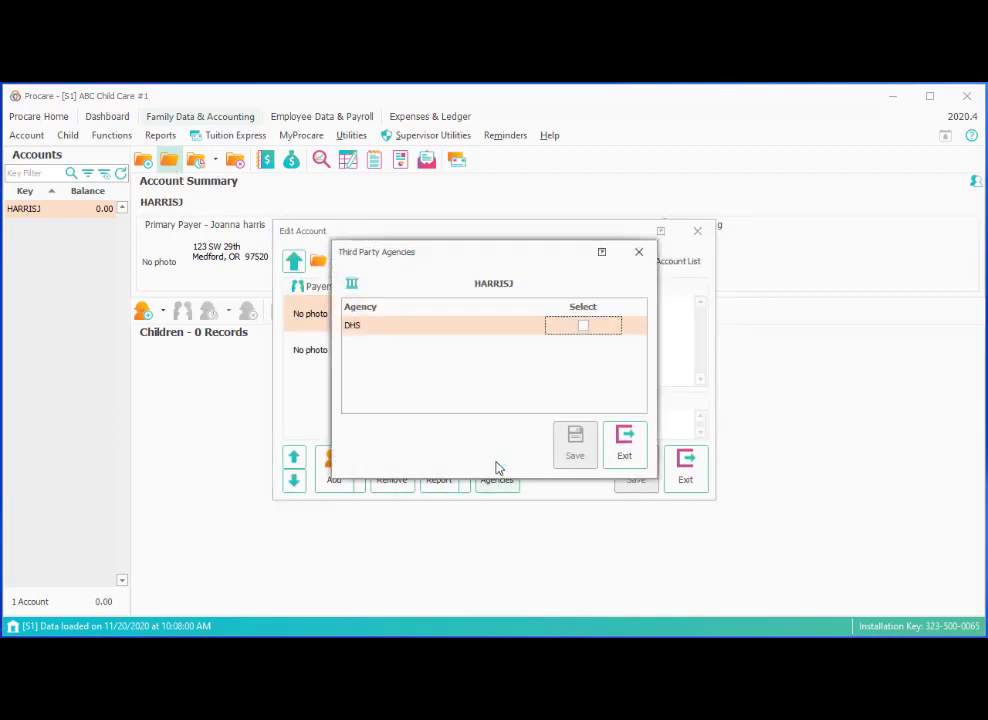
{"action": "left_click", "coordinate": [584, 331]}
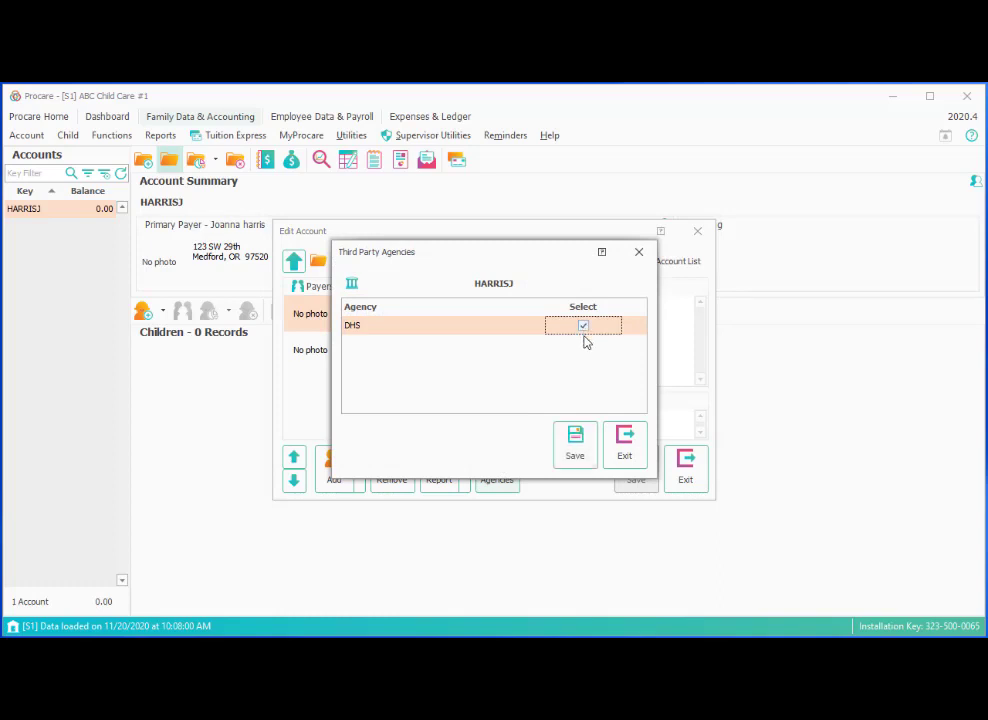
{"action": "left_click", "coordinate": [575, 455]}
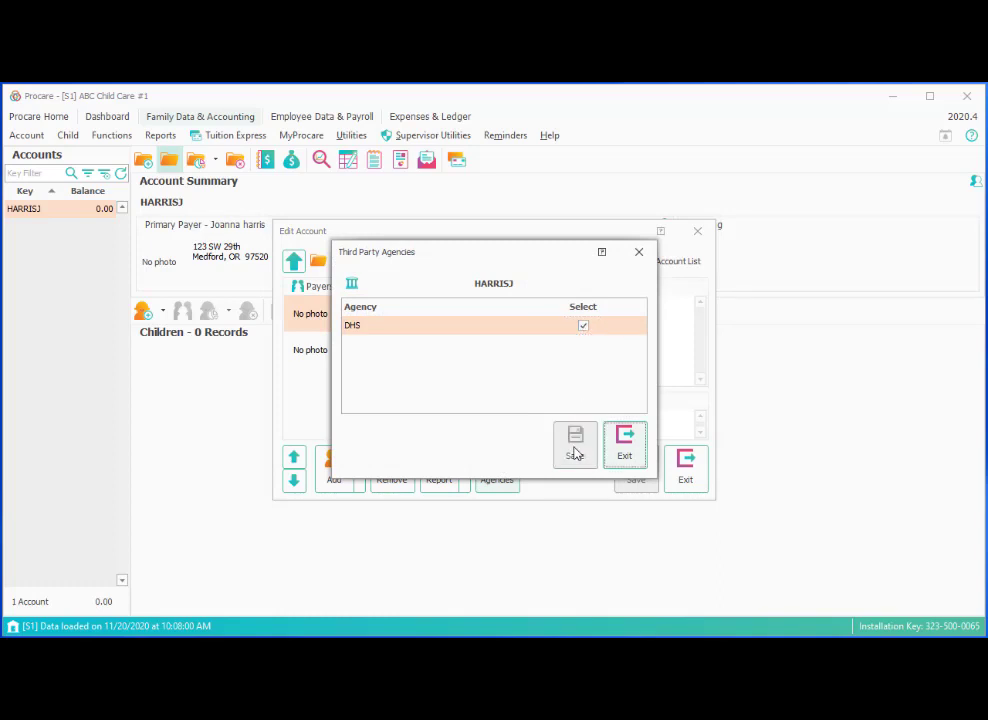
Close the Third Party Agencies and Edit Account windows.
{"action": "left_click", "coordinate": [624, 452]}
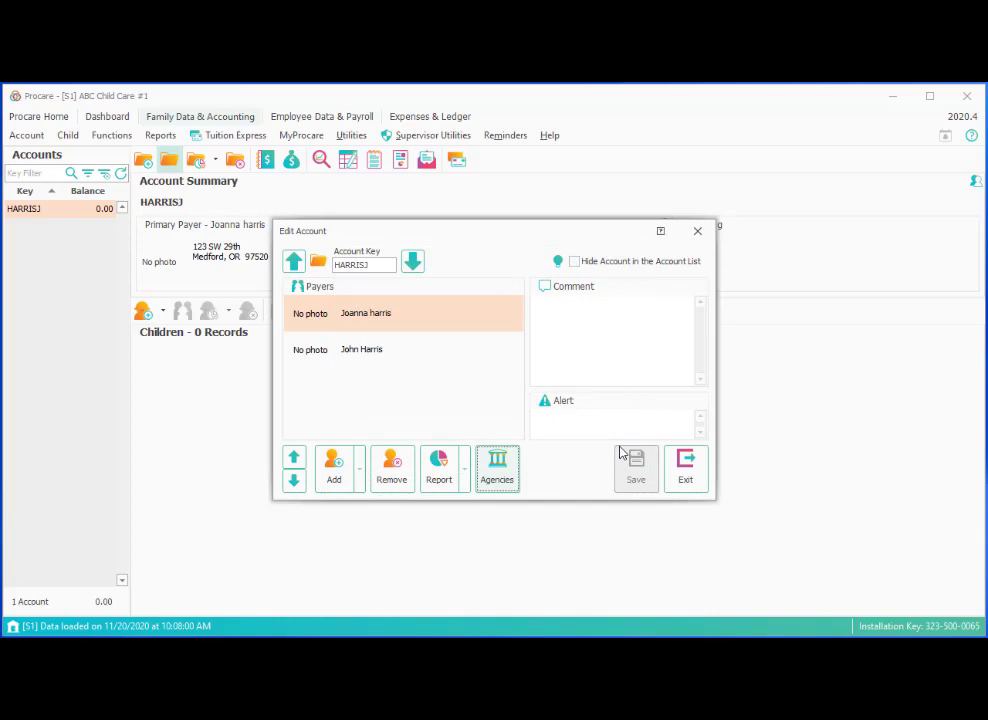
{"action": "left_click", "coordinate": [684, 476]}
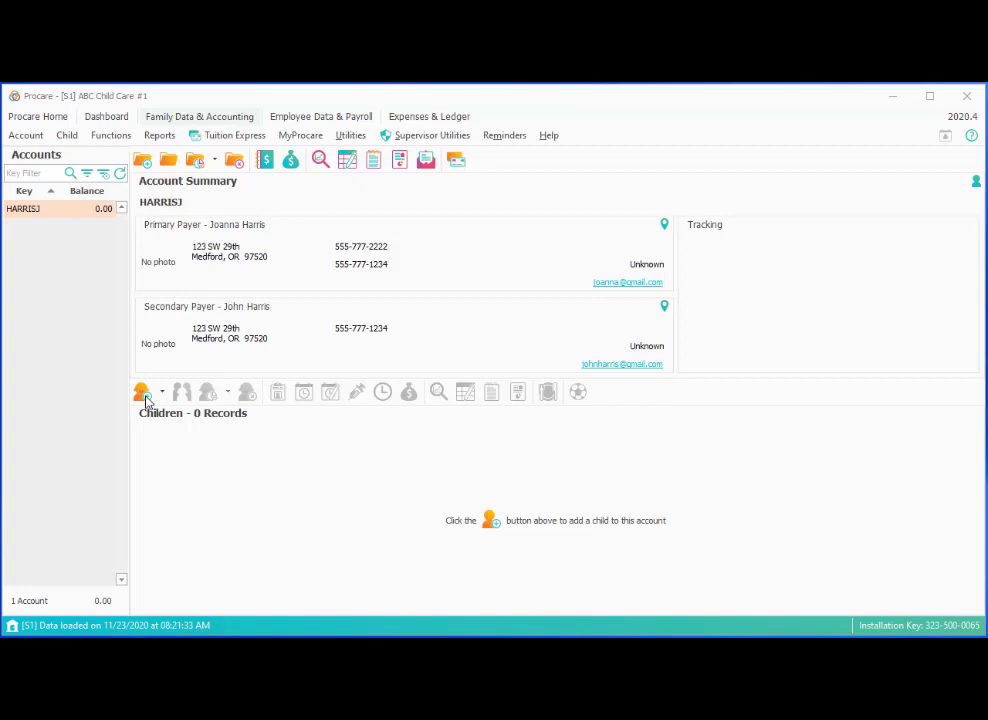
Add a new person as a child with last and first name, birth date 8/1/2017, and Male gender.
{"action": "left_click", "coordinate": [153, 397]}
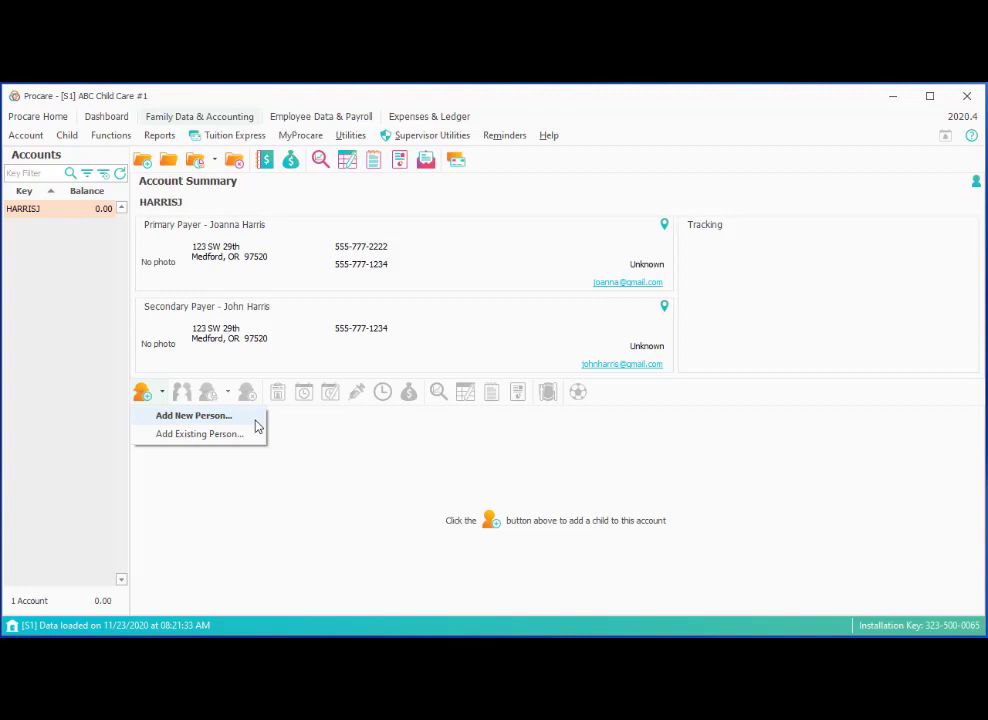
{"action": "left_click", "coordinate": [255, 421]}
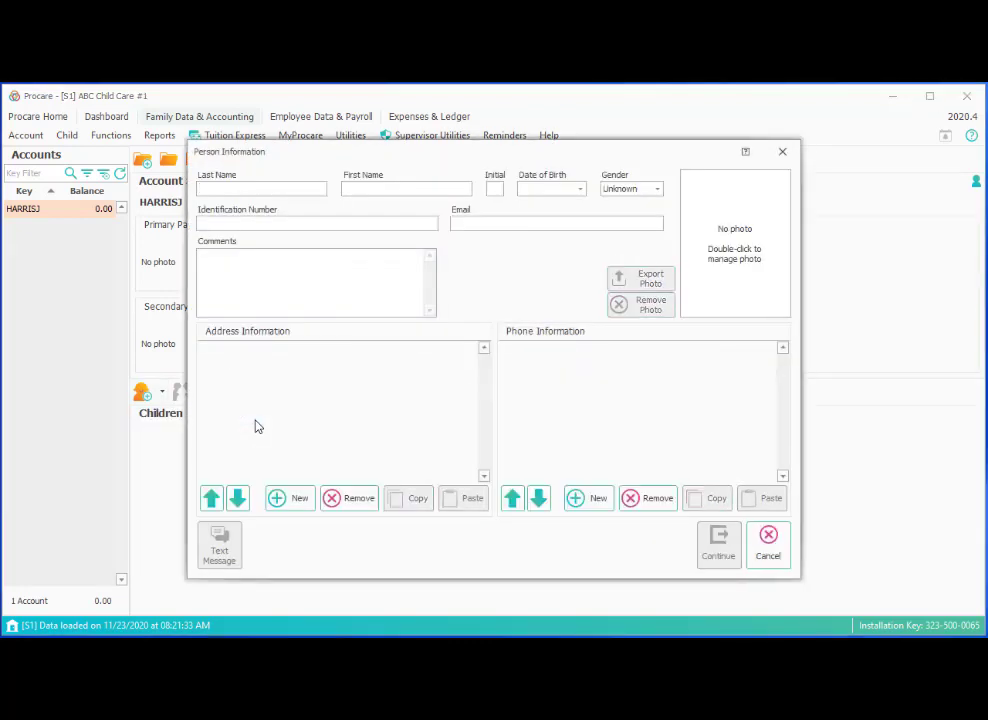
{"action": "key", "text": "Tab"}
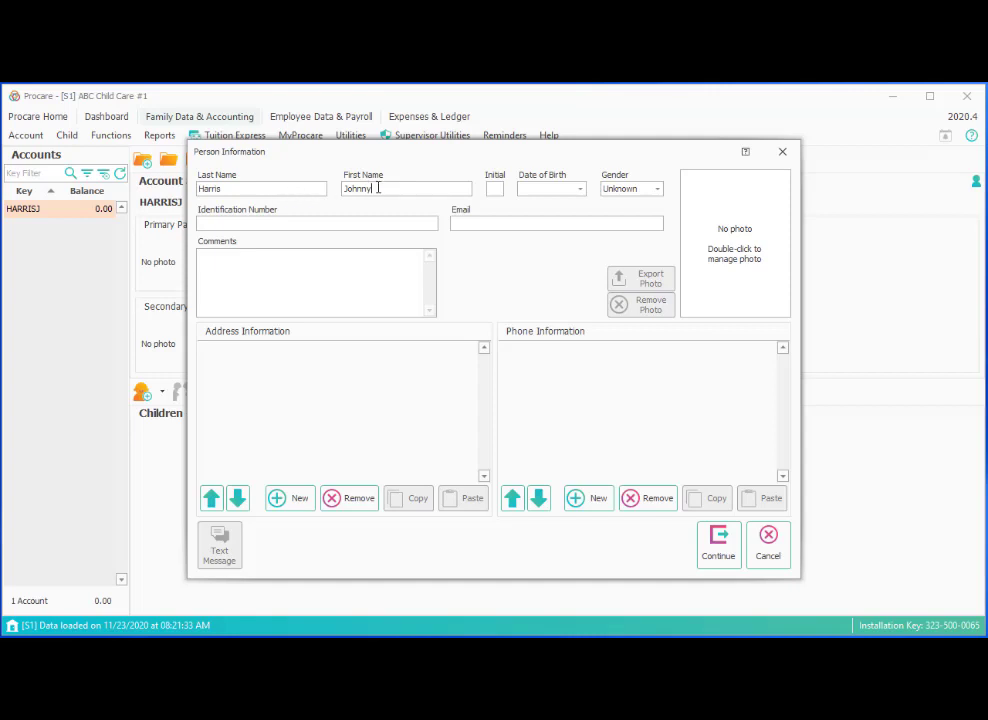
{"action": "left_click", "coordinate": [525, 189]}
{"action": "type", "text": "3"}
{"action": "type", "text": "8/1/2020"}
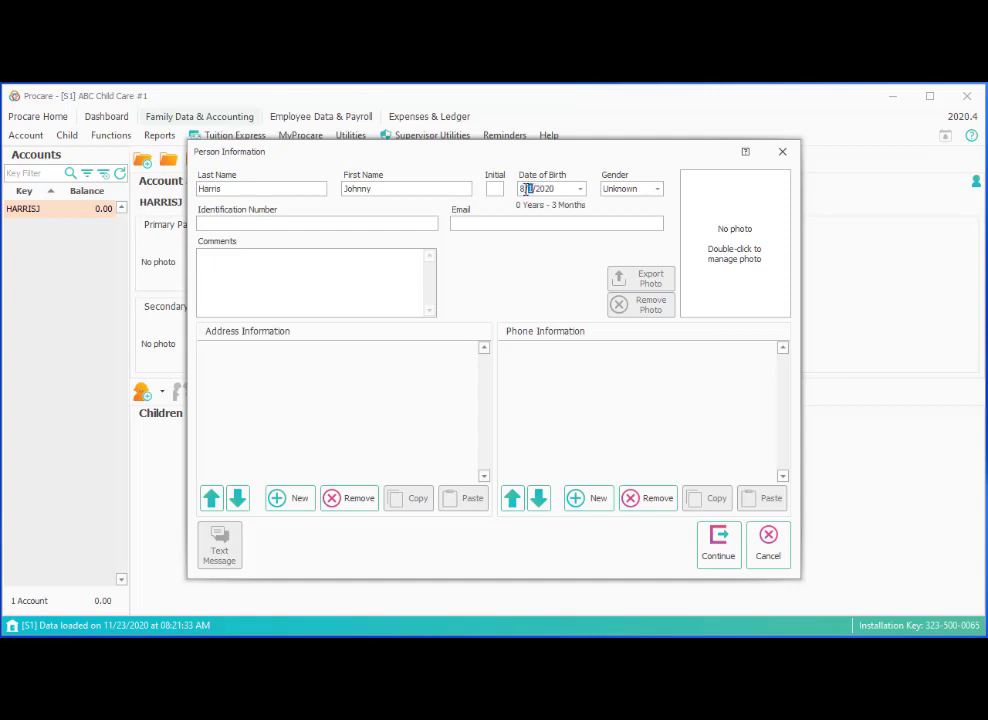
{"action": "type", "text": "1/2017"}
{"action": "key", "text": "Tab"}
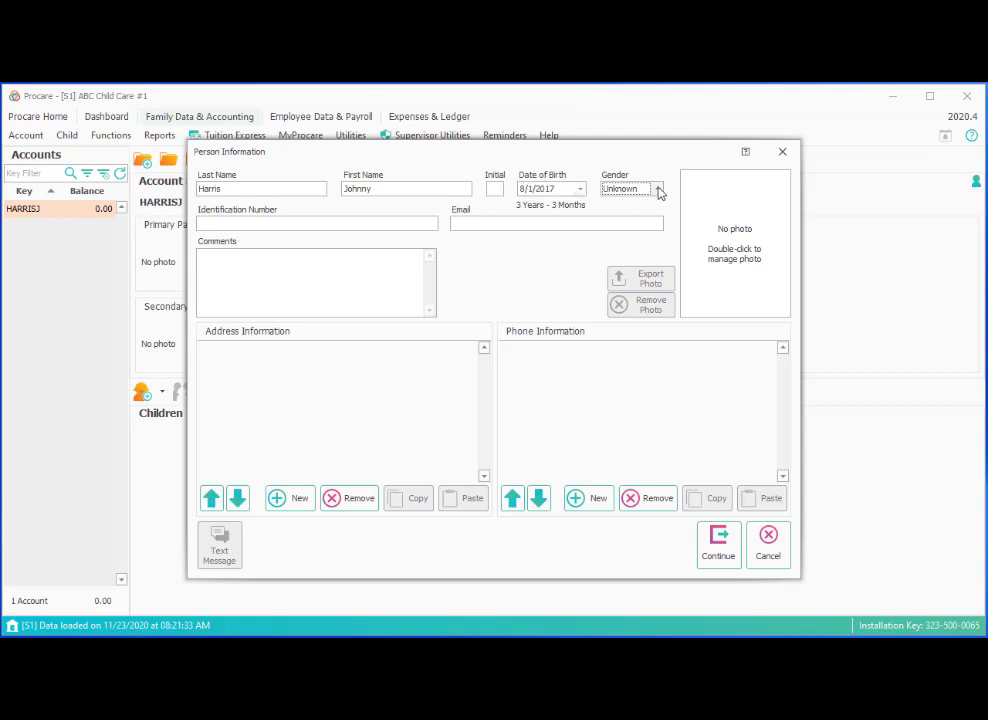
{"action": "left_click", "coordinate": [657, 189]}
{"action": "left_click", "coordinate": [615, 234]}
Submit the child's details and mark the just-entered child as a new person in Person Reconcile.
{"action": "left_click", "coordinate": [717, 555]}
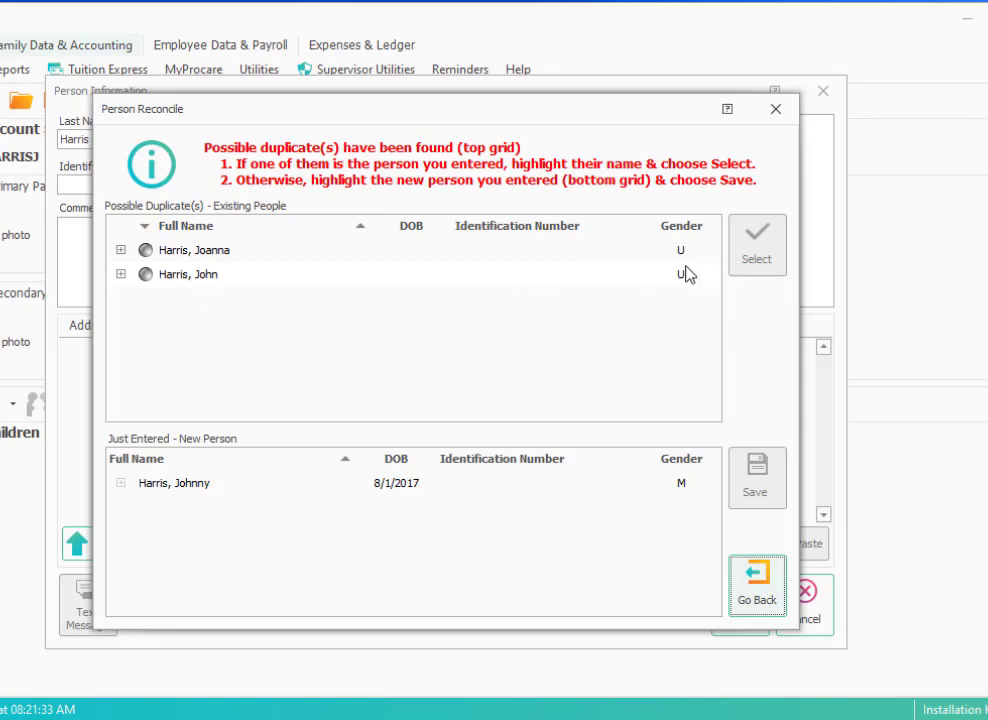
{"action": "left_click", "coordinate": [314, 487]}
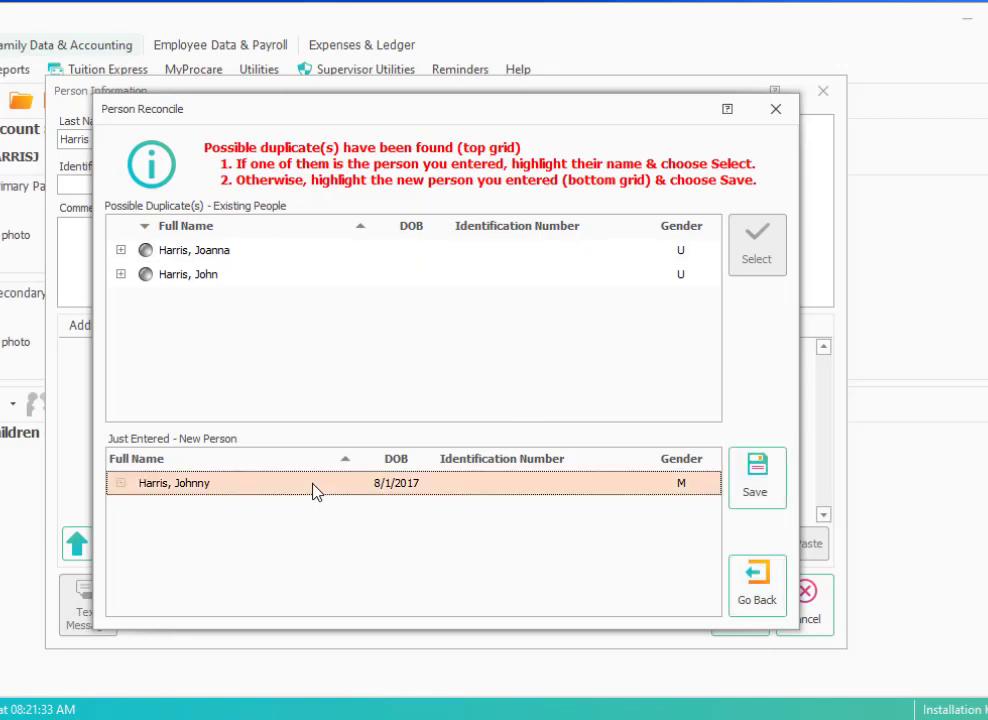
Save the reconciled child as a new person on the account.
{"action": "left_click", "coordinate": [756, 490]}
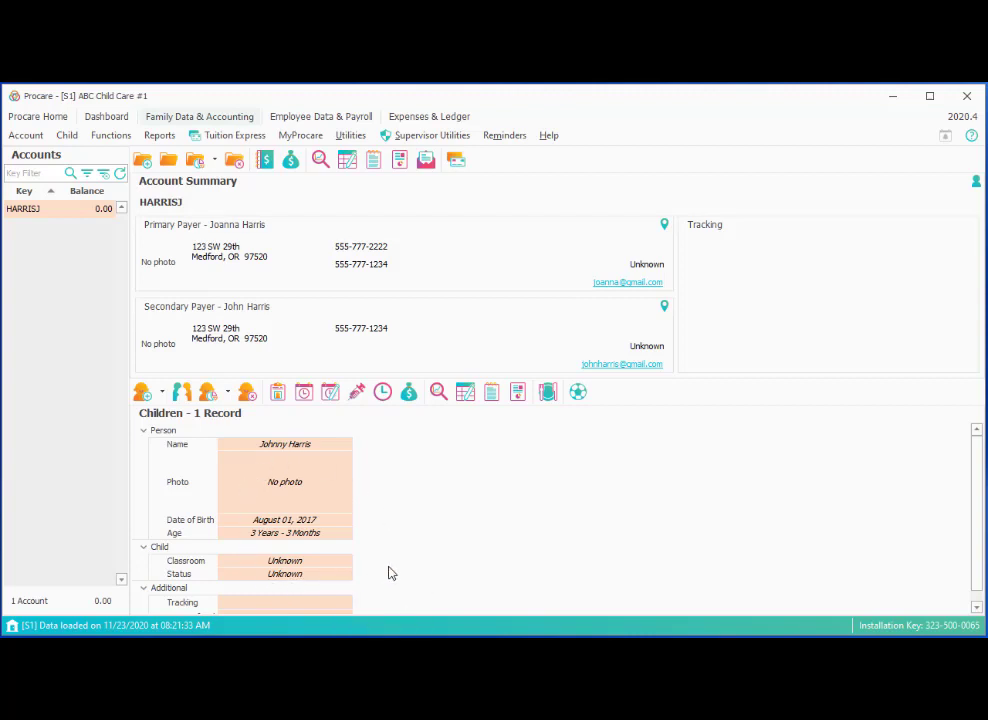
Record an Enrolled status for the child dated 9/21/2020 and save it.
{"action": "left_click", "coordinate": [279, 400]}
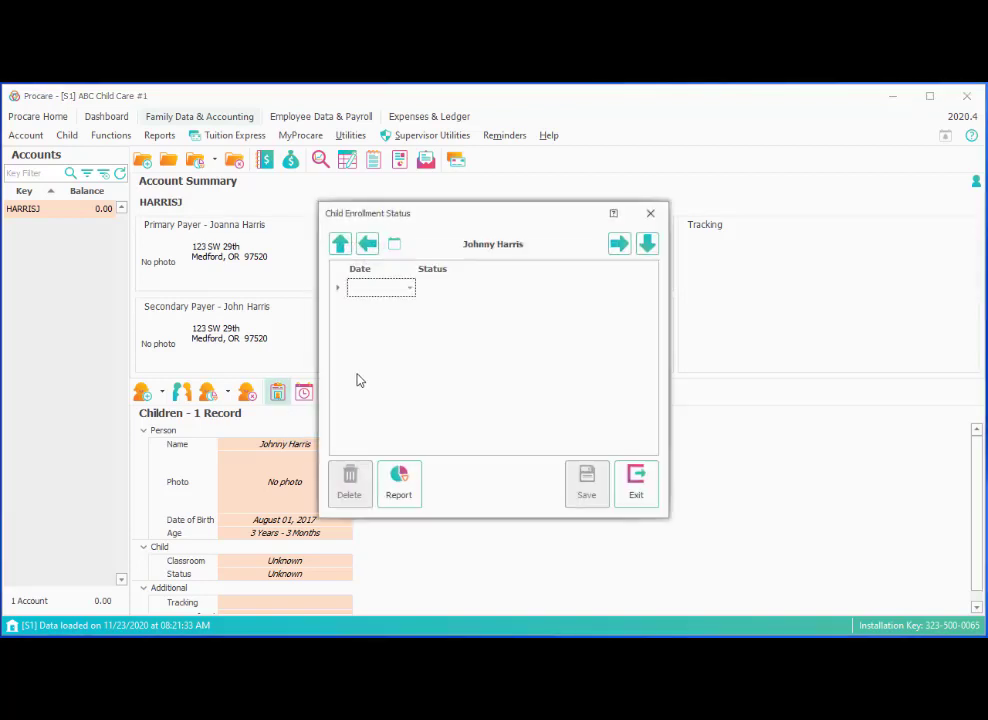
{"action": "left_click", "coordinate": [411, 289]}
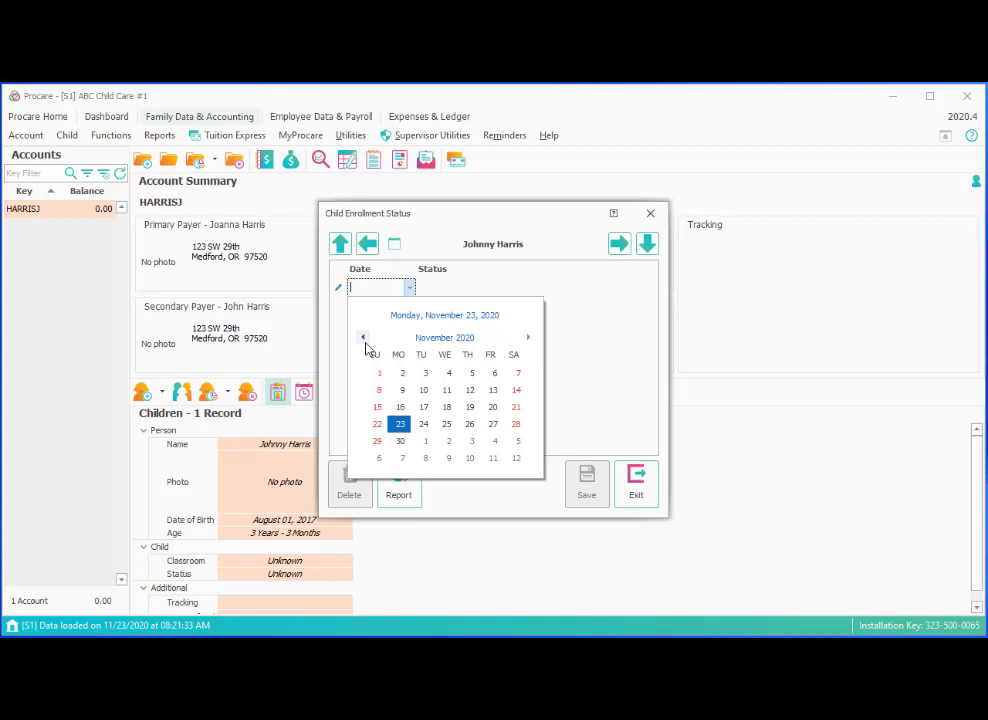
{"action": "left_click", "coordinate": [365, 341]}
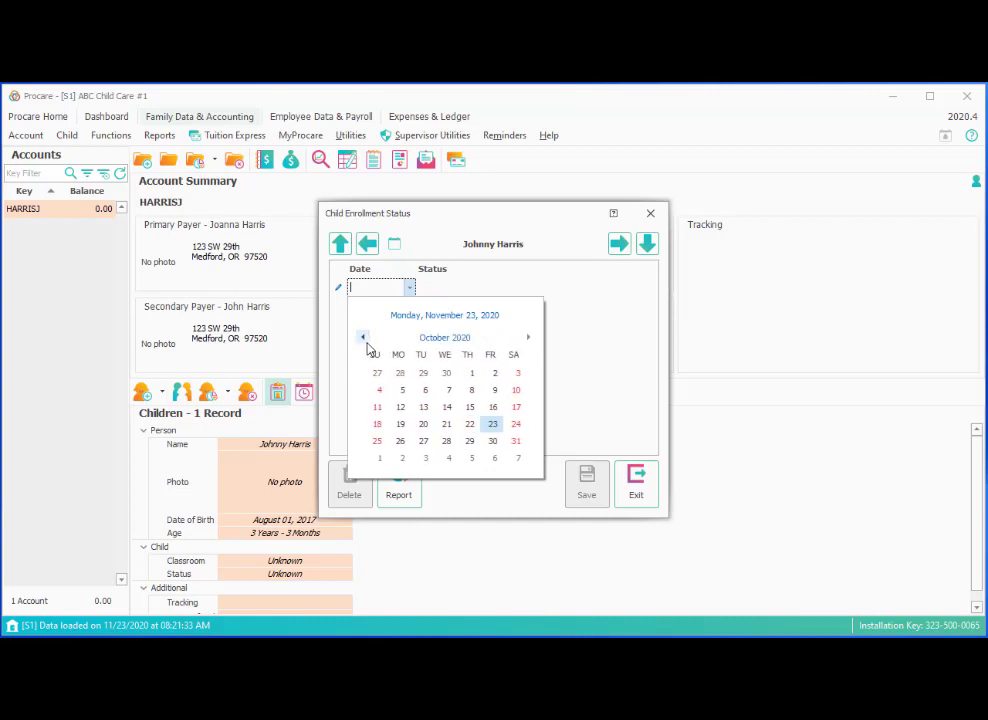
{"action": "left_click", "coordinate": [365, 341]}
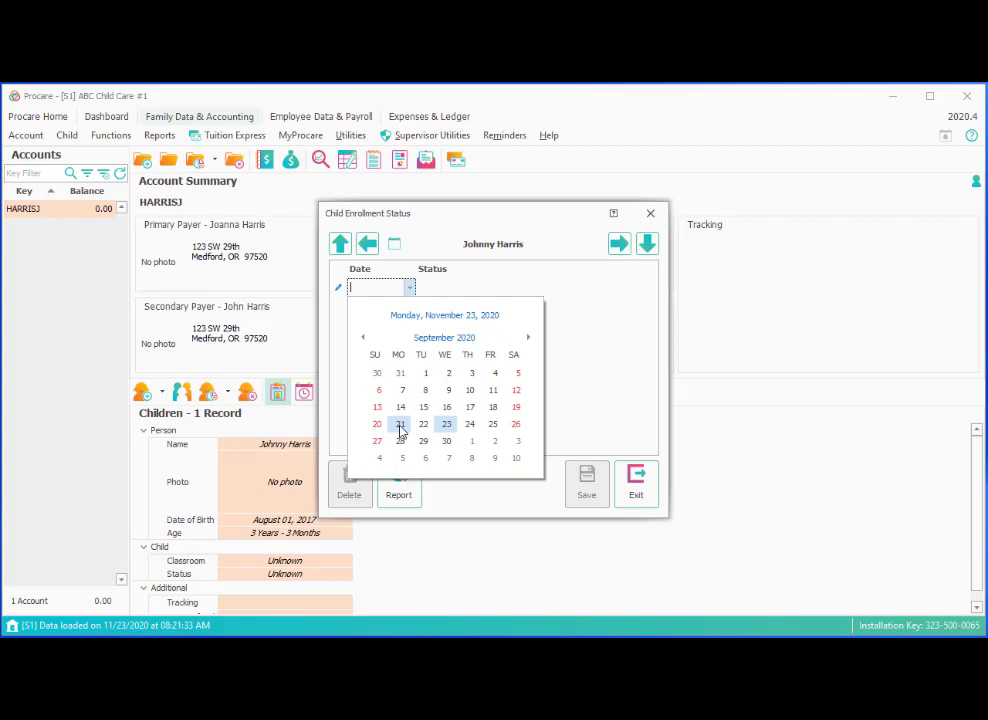
{"action": "left_click", "coordinate": [400, 426]}
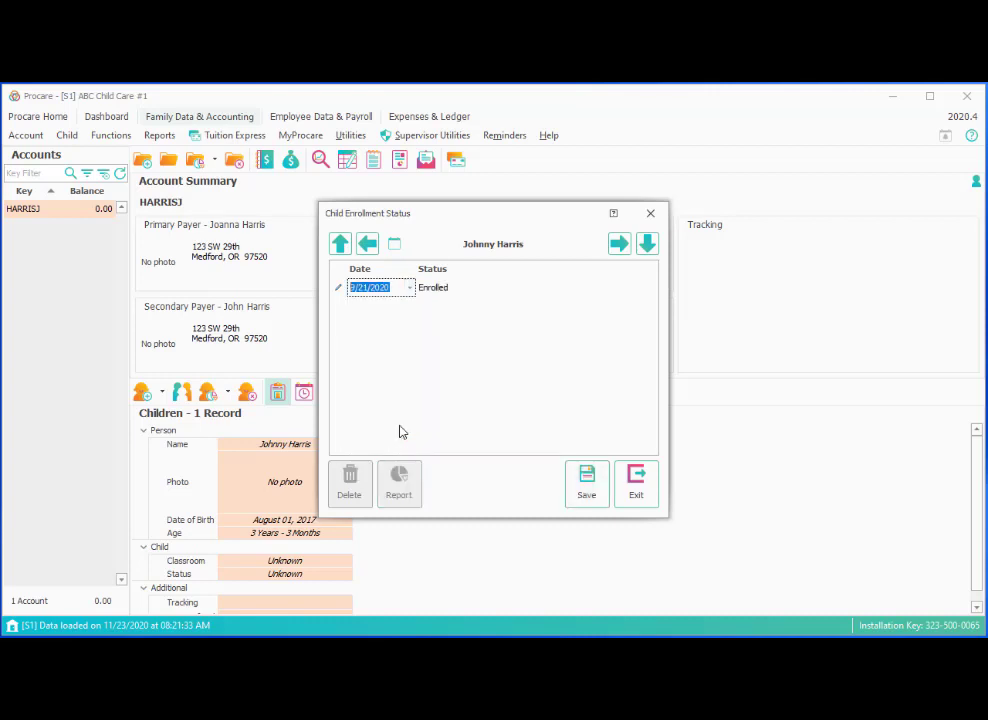
{"action": "left_click", "coordinate": [577, 490]}
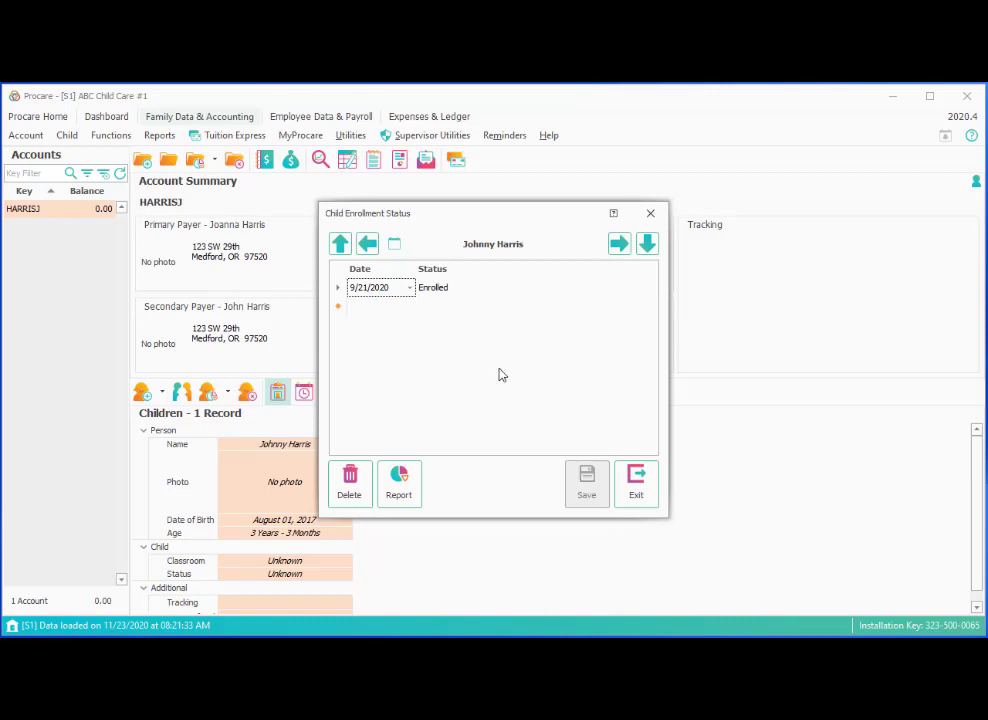
Close the enrollment status window and bring up the child's Information & Relationships.
{"action": "left_click", "coordinate": [632, 483]}
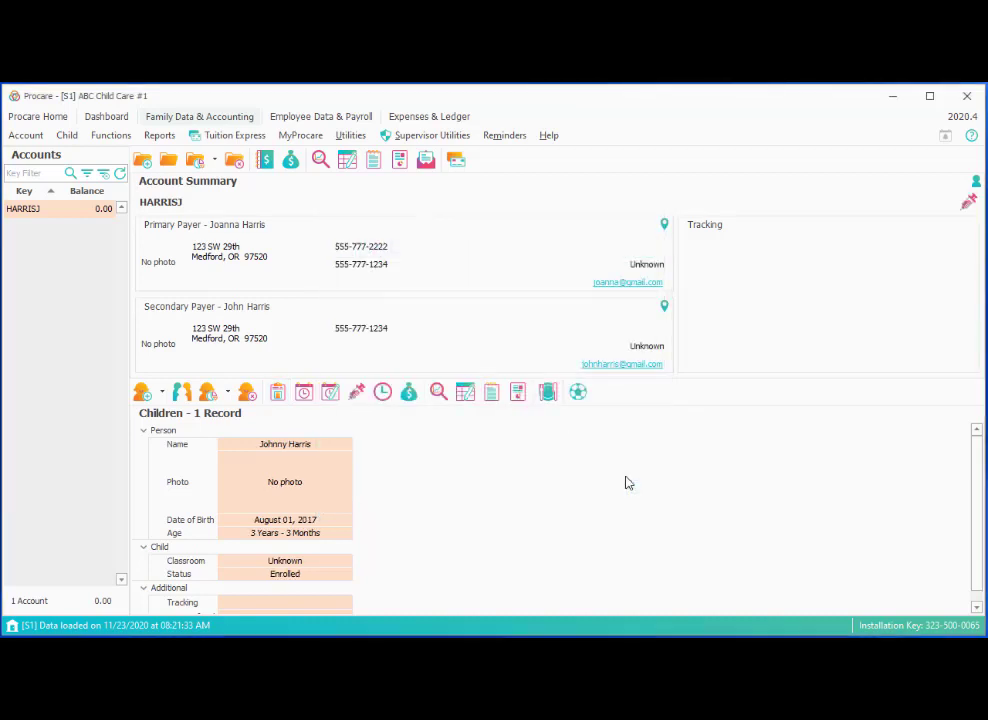
{"action": "mouse_move", "coordinate": [323, 580]}
{"action": "left_click", "coordinate": [183, 400]}
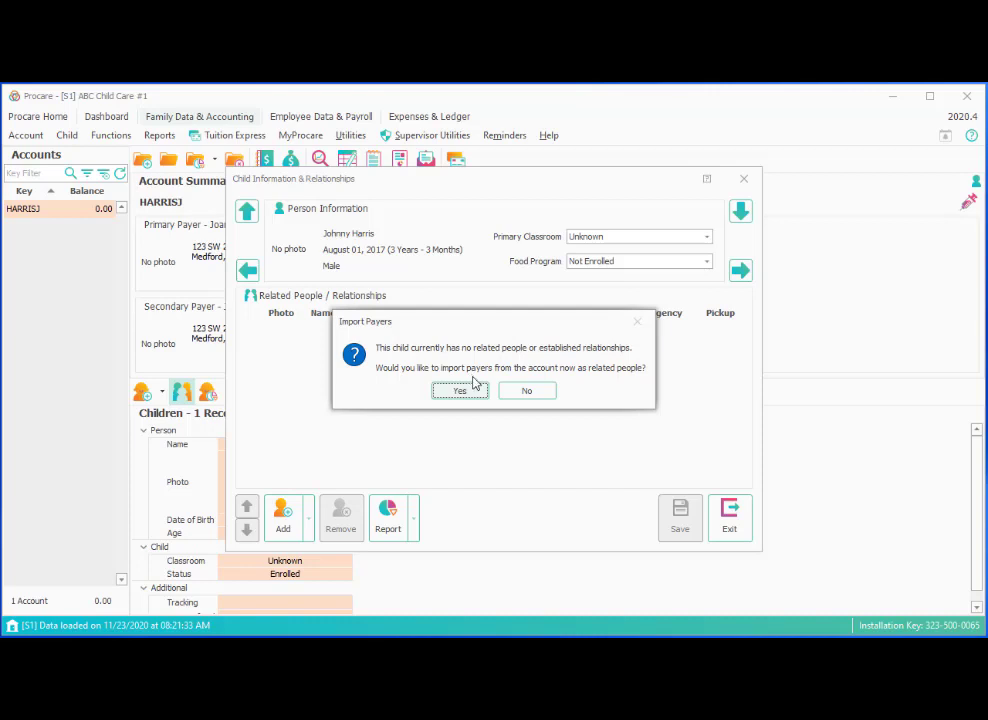
Import the account's payers as related people, setting their relationships to Mom and Dad.
{"action": "left_click", "coordinate": [477, 393]}
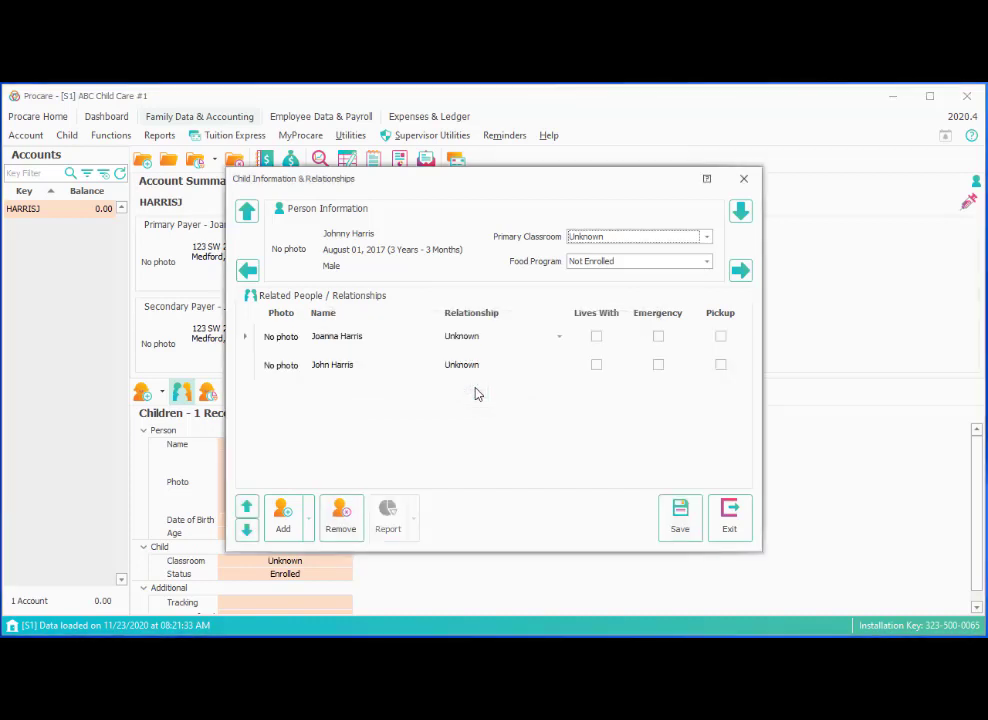
{"action": "left_click", "coordinate": [490, 338]}
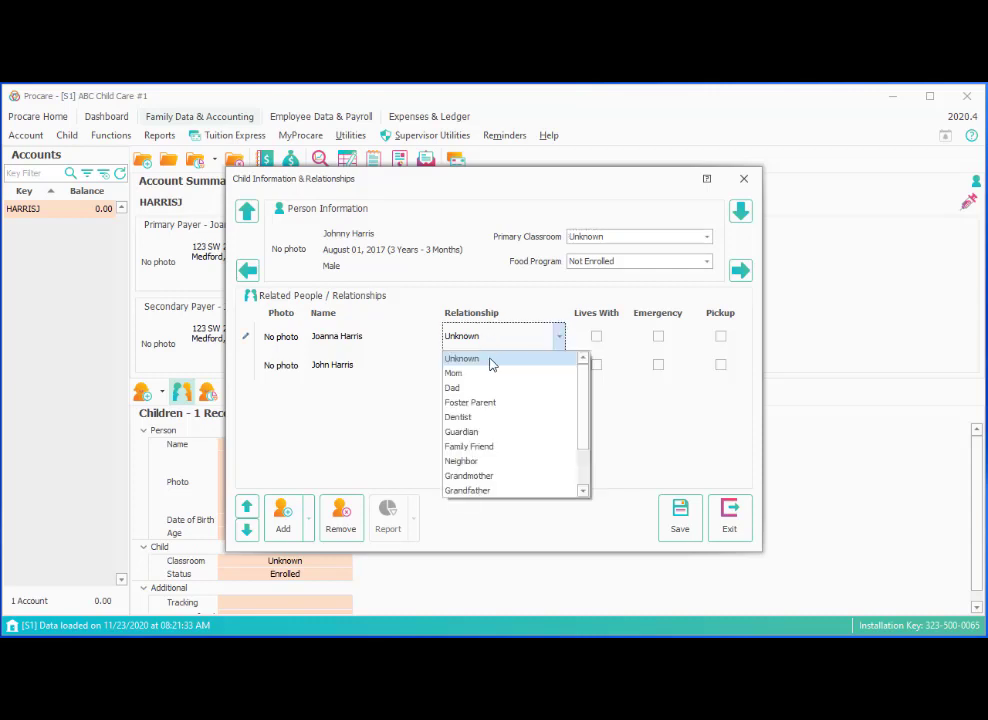
{"action": "left_click", "coordinate": [477, 373]}
{"action": "left_click", "coordinate": [487, 366]}
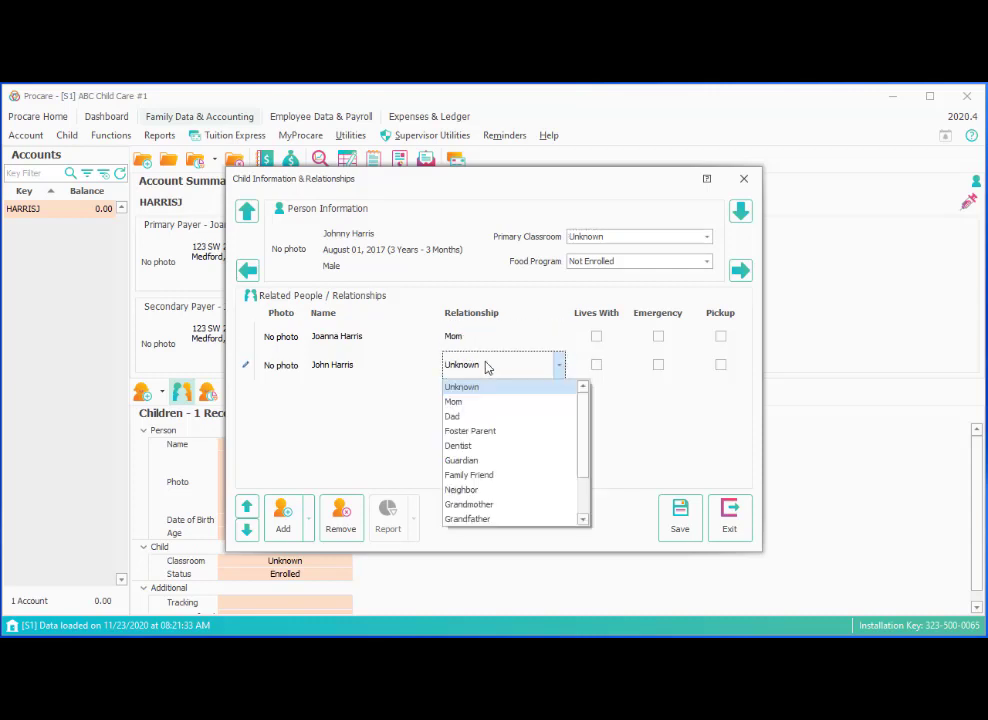
{"action": "left_click", "coordinate": [467, 417]}
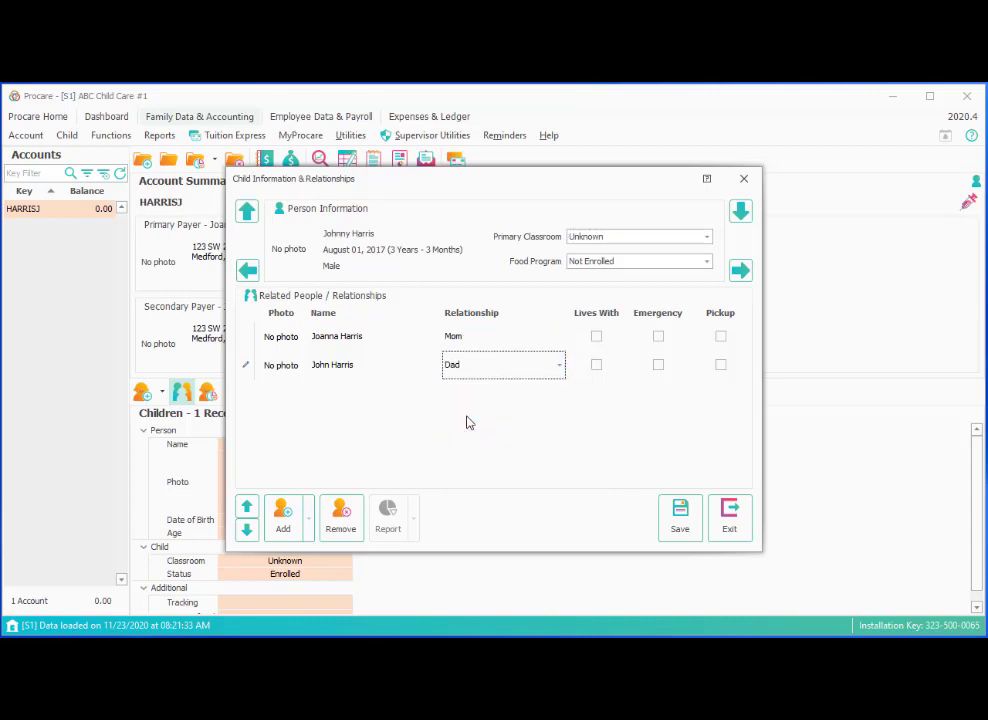
Flag both Mom and Dad as Lives With, Emergency contact and allowed Pickup.
{"action": "left_click", "coordinate": [596, 337]}
{"action": "left_click", "coordinate": [658, 336]}
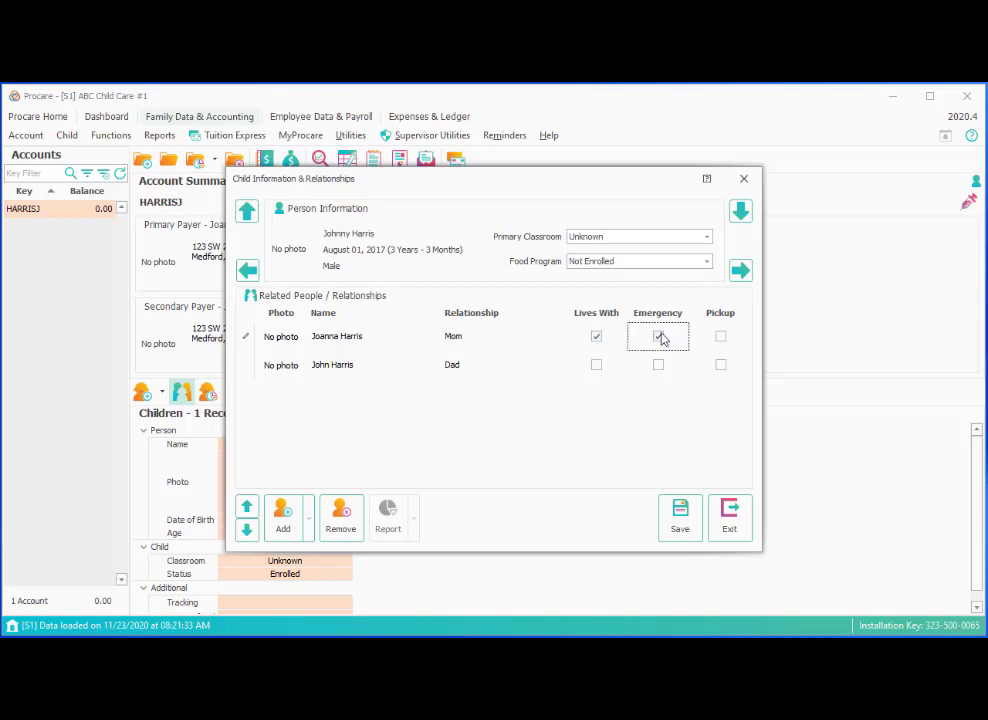
{"action": "left_click", "coordinate": [722, 341]}
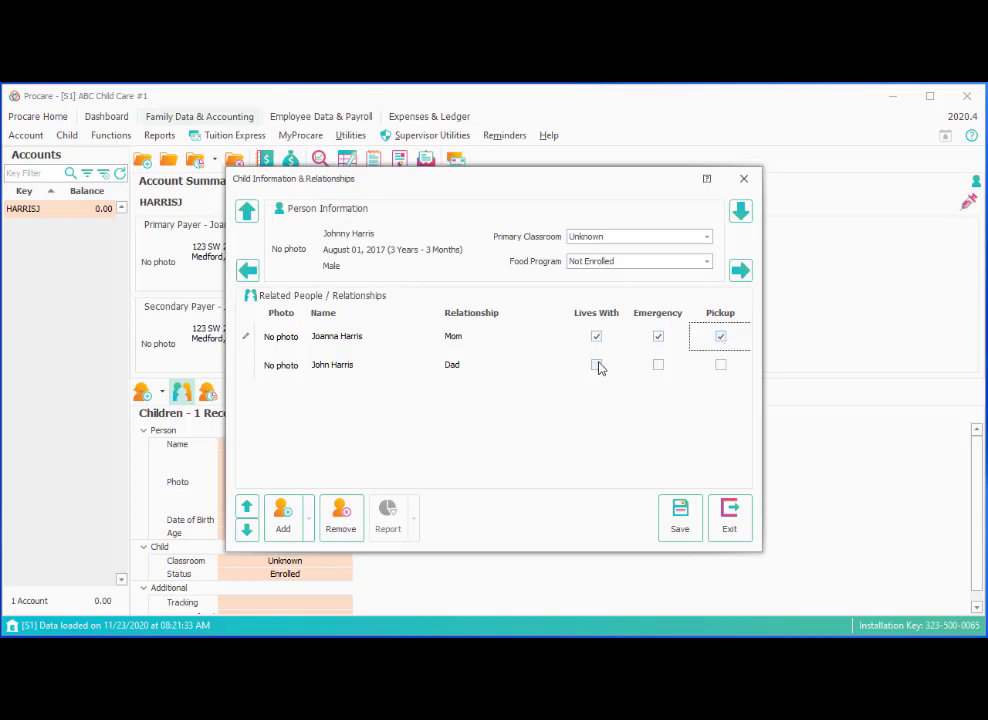
{"action": "left_click", "coordinate": [596, 365]}
{"action": "left_click", "coordinate": [658, 365]}
{"action": "left_click", "coordinate": [719, 368]}
{"action": "left_click", "coordinate": [309, 532]}
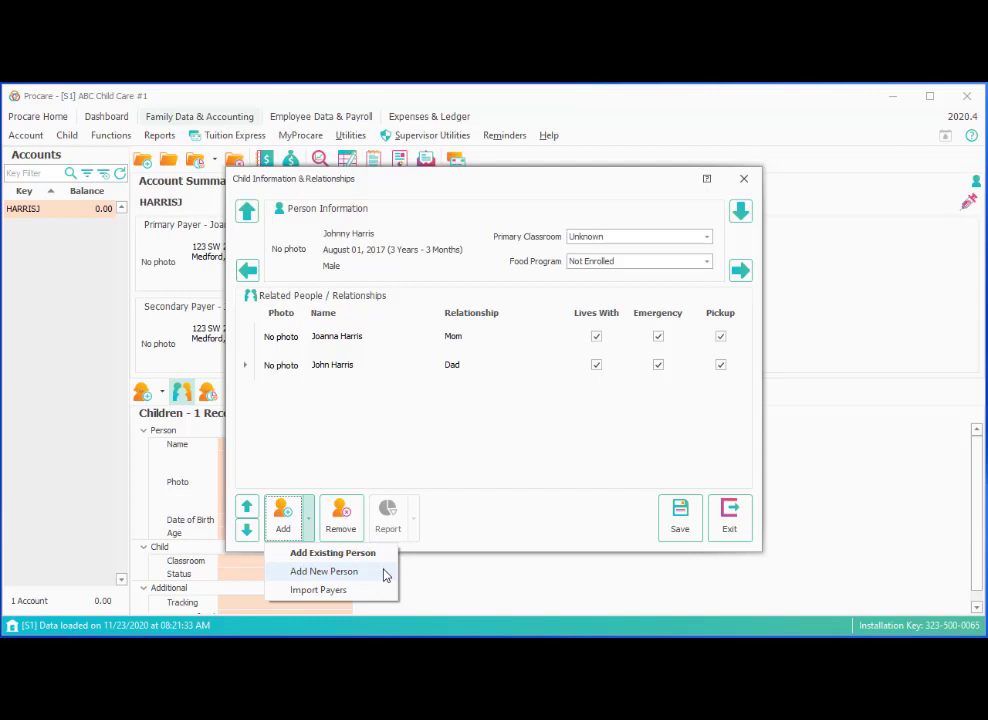
Add a new related person with a last and first name and a Home phone number.
{"action": "left_click", "coordinate": [385, 573]}
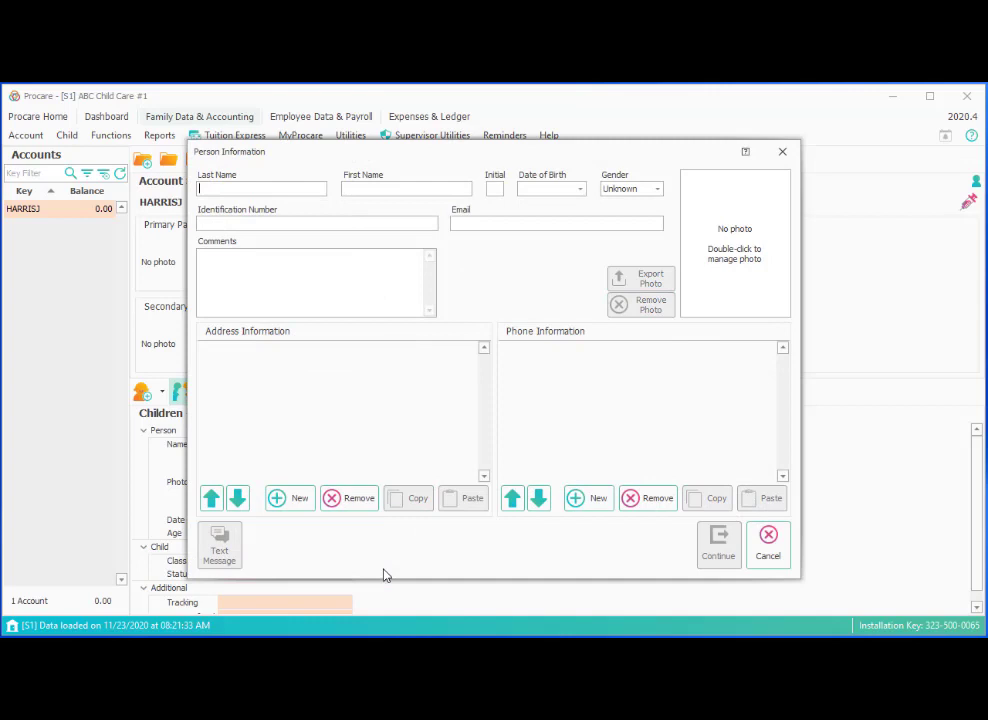
{"action": "key", "text": "Tab"}
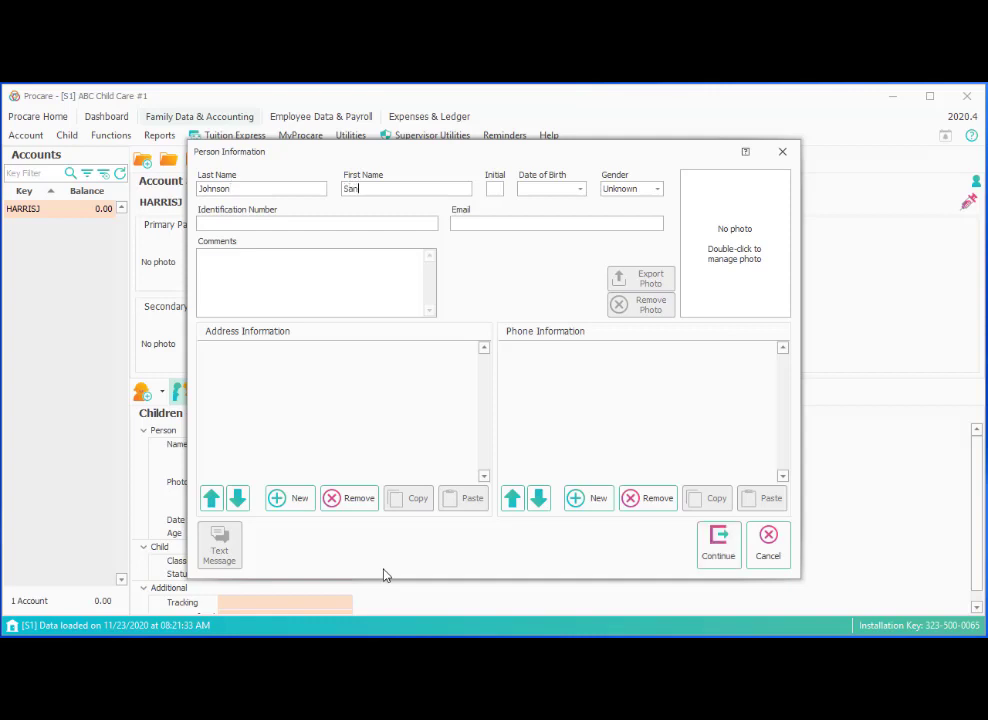
{"action": "left_click", "coordinate": [592, 497]}
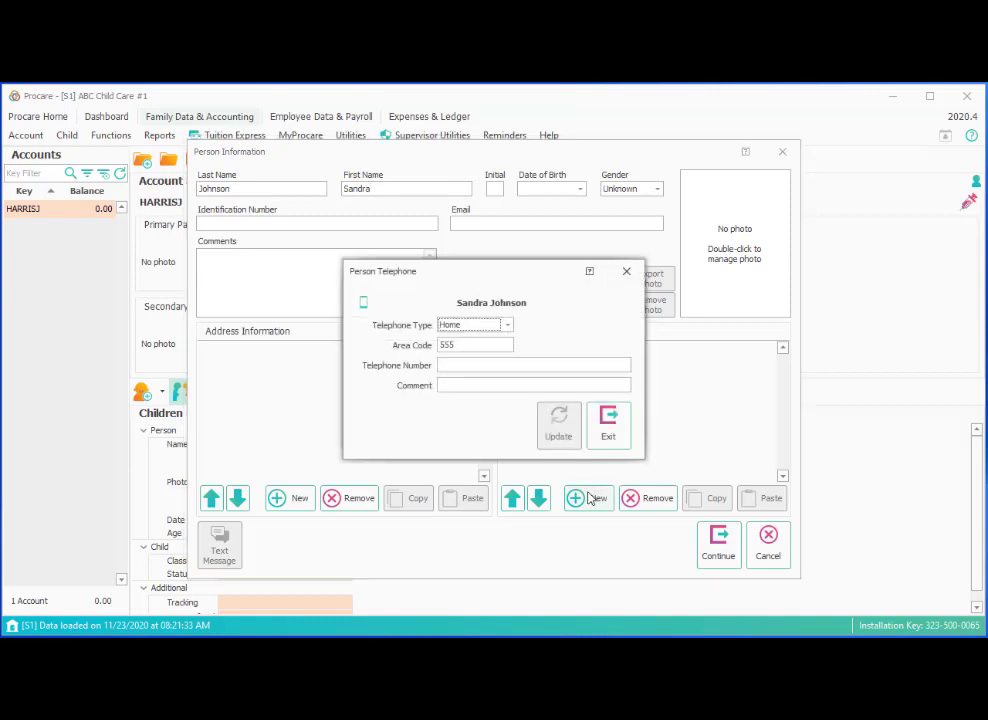
{"action": "left_click", "coordinate": [459, 366]}
{"action": "type", "text": "444-5555"}
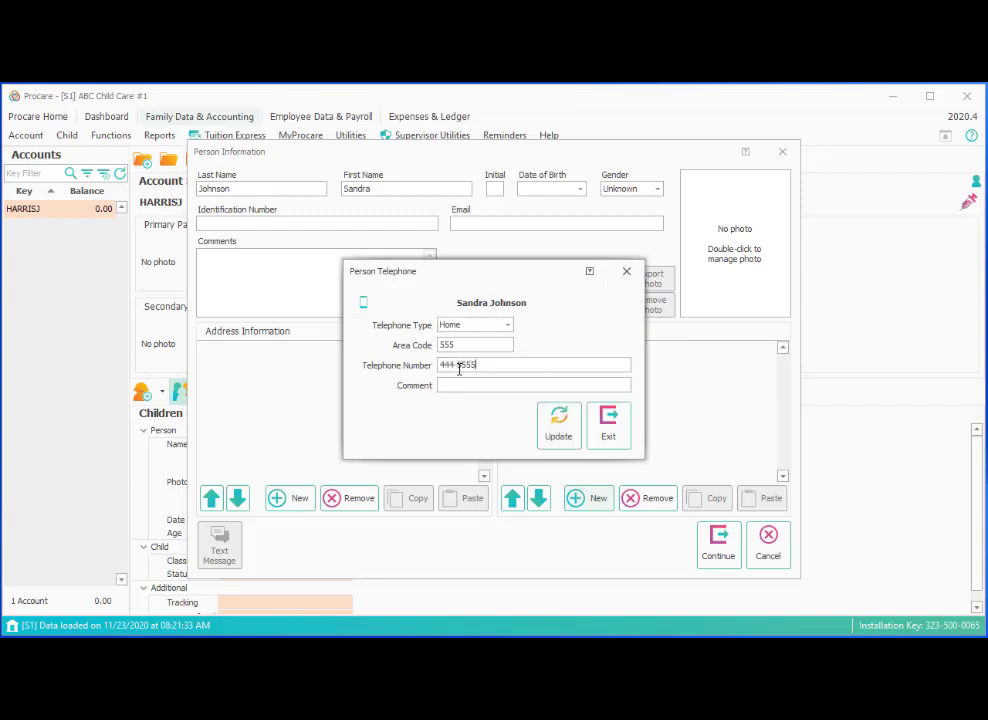
{"action": "left_click", "coordinate": [570, 430]}
{"action": "left_click", "coordinate": [608, 425]}
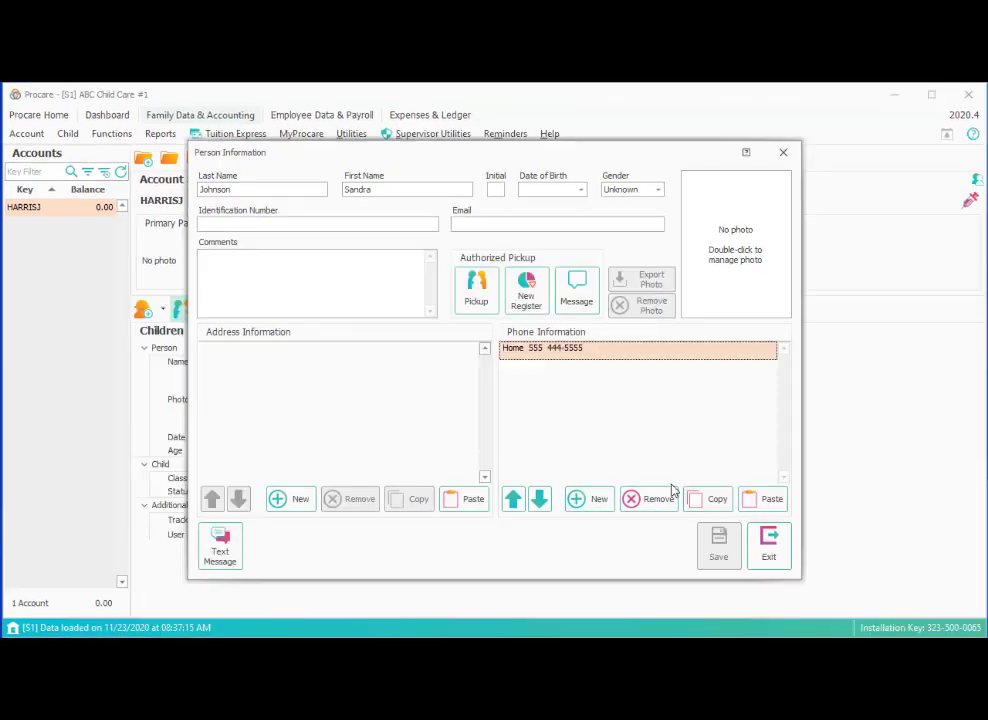
Make the new contact a Neighbor with Emergency and Pickup permission.
{"action": "left_click", "coordinate": [767, 547]}
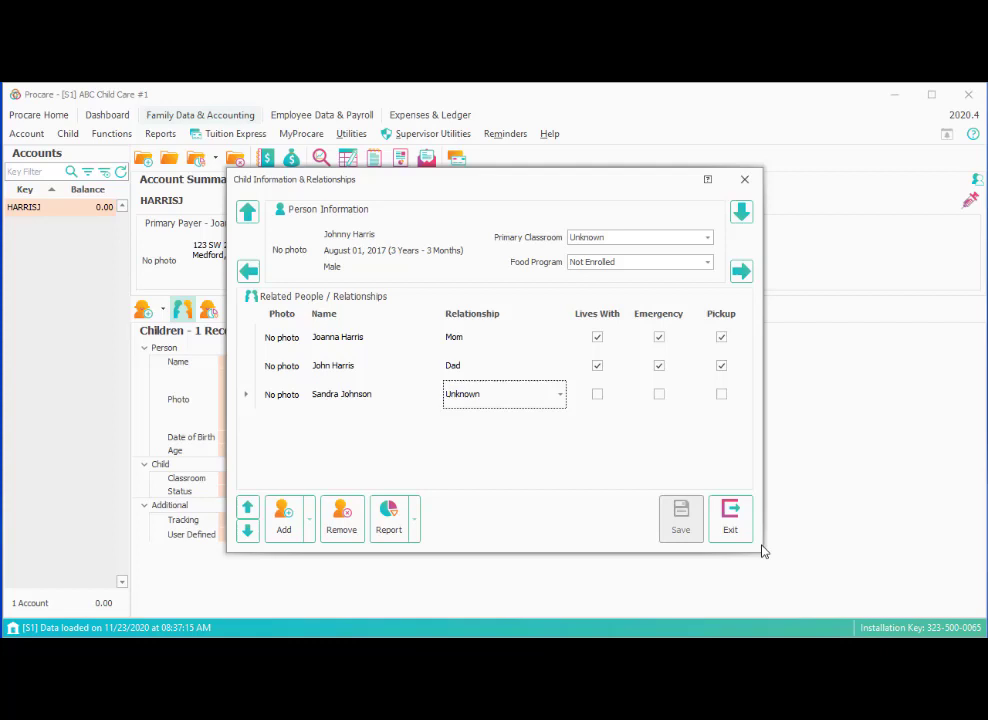
{"action": "left_click", "coordinate": [763, 615]}
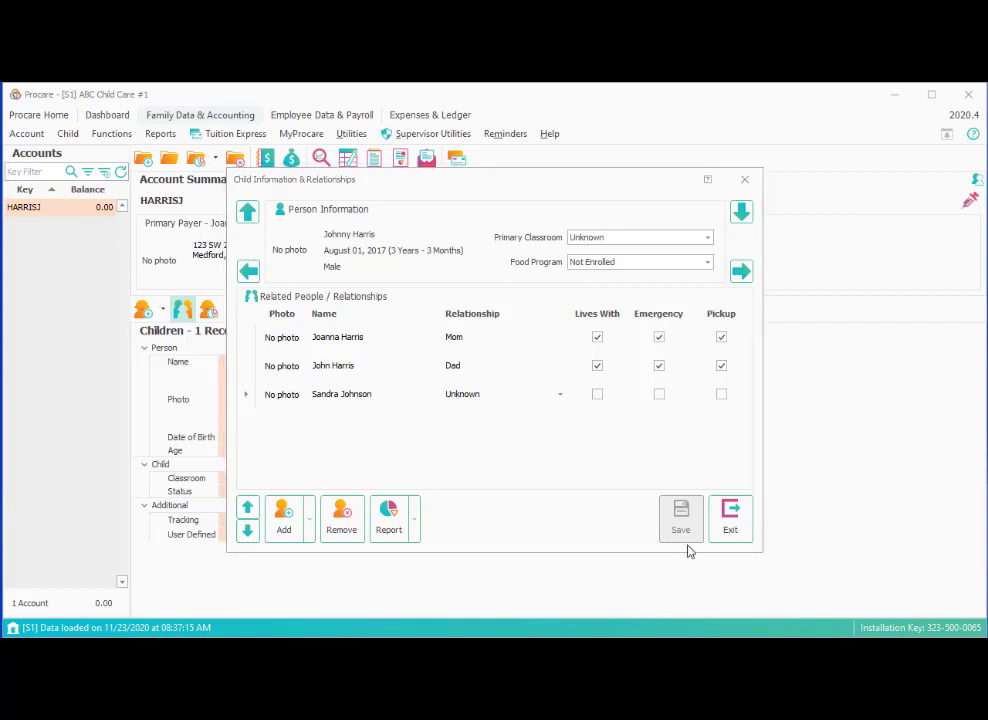
{"action": "left_click", "coordinate": [561, 396]}
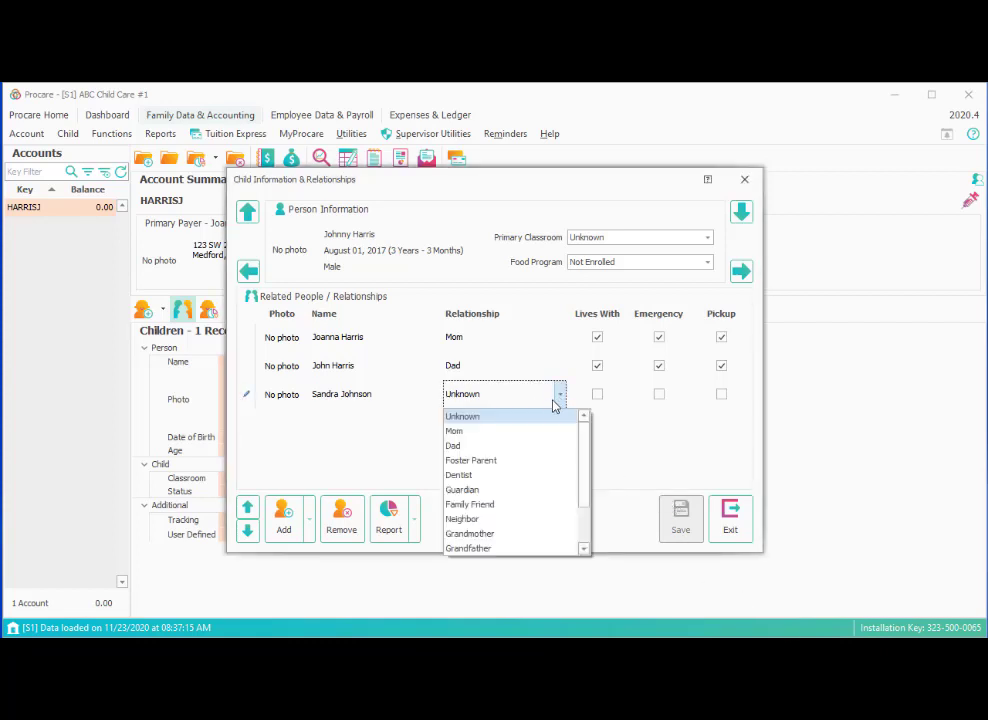
{"action": "left_click", "coordinate": [482, 519]}
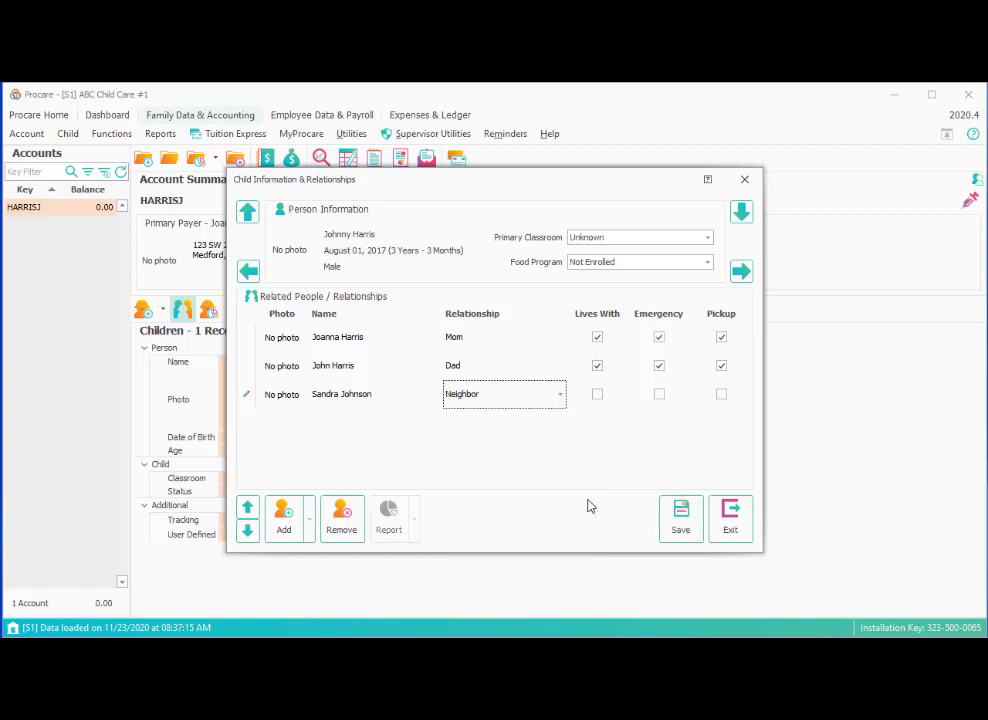
{"action": "left_click", "coordinate": [659, 394]}
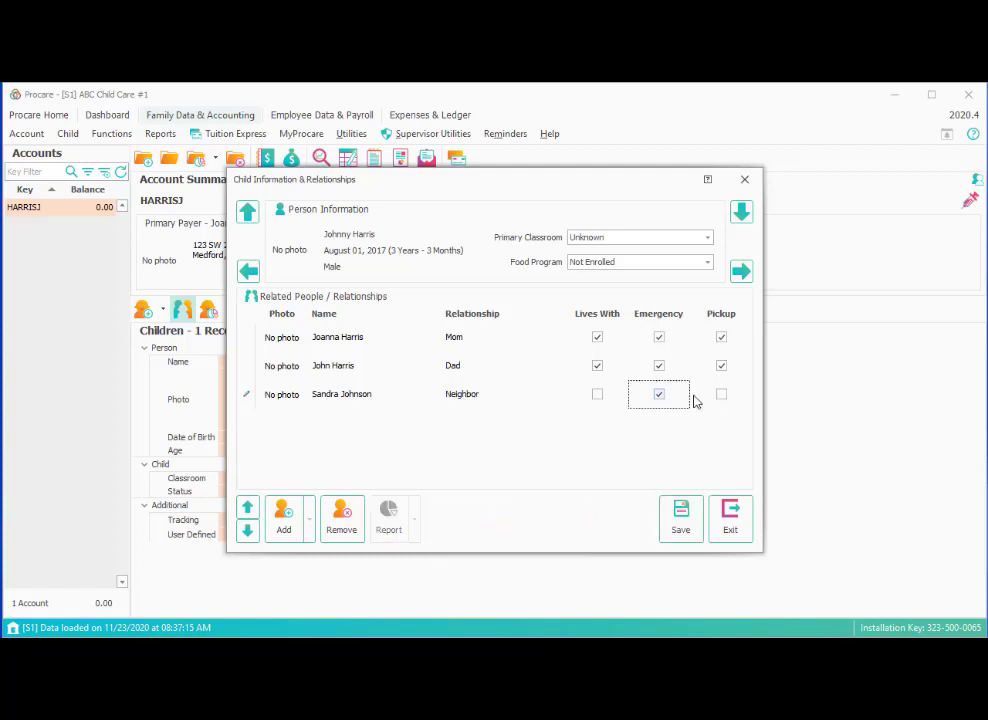
{"action": "left_click", "coordinate": [721, 396]}
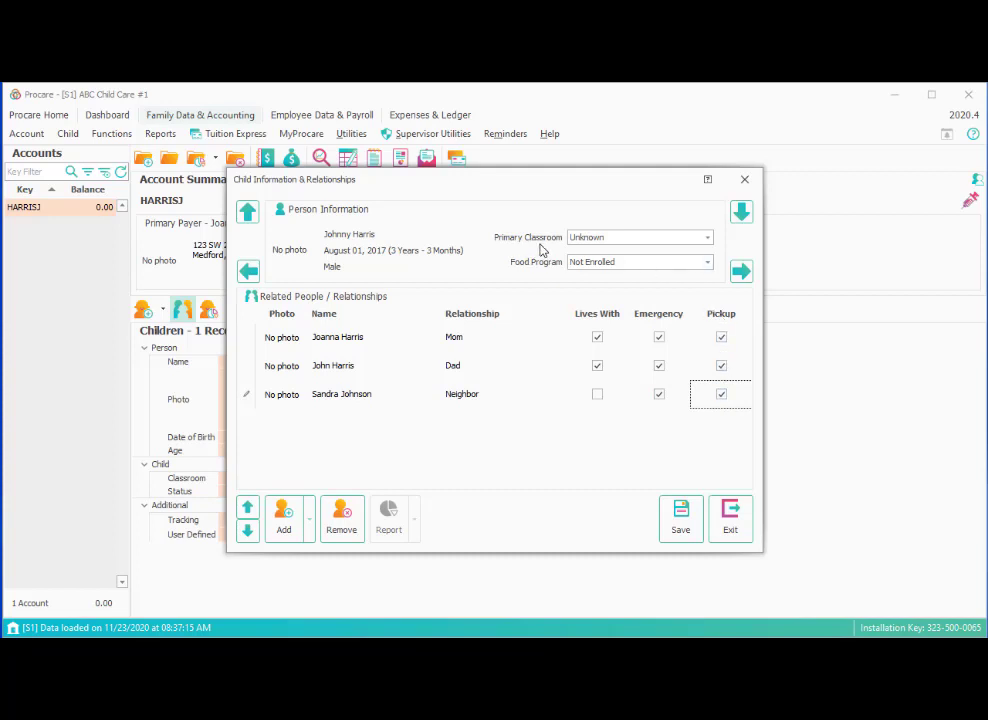
Set the child's primary classroom to Blue Whales and save the changes.
{"action": "left_click", "coordinate": [623, 240]}
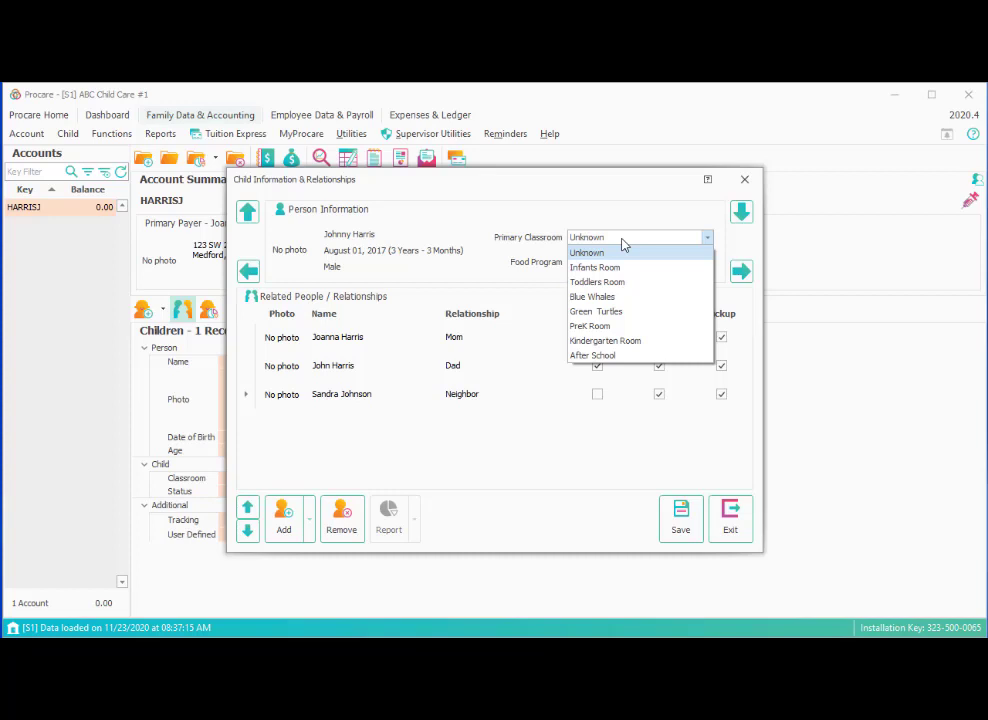
{"action": "left_click", "coordinate": [622, 298]}
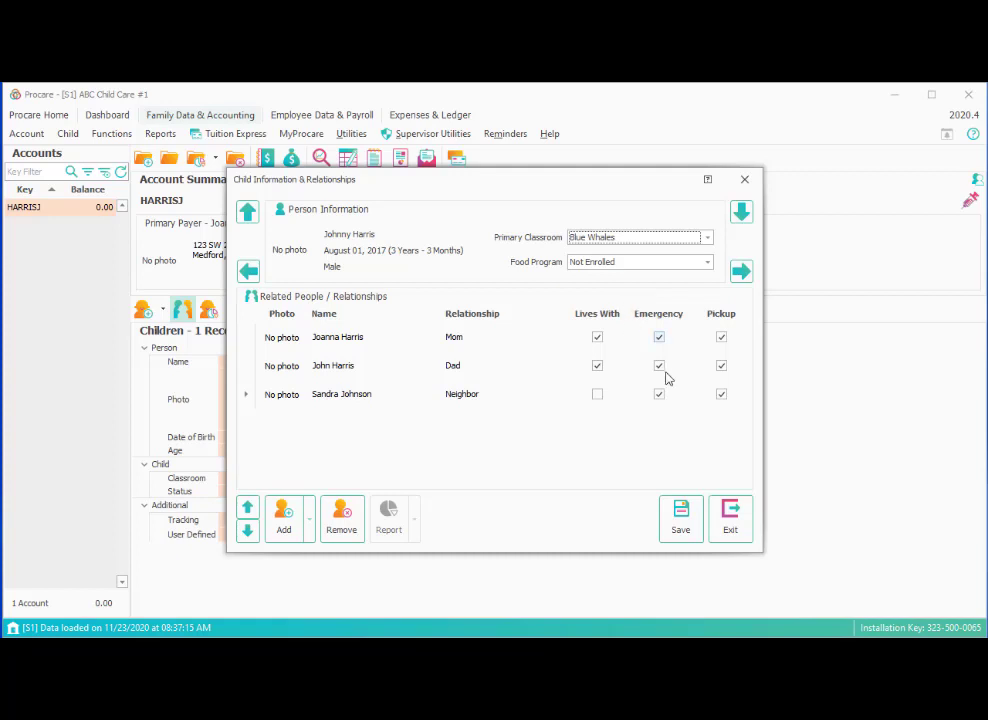
{"action": "left_click", "coordinate": [681, 524]}
Close the child information window and start a blank new-person form for another child.
{"action": "left_click", "coordinate": [729, 518]}
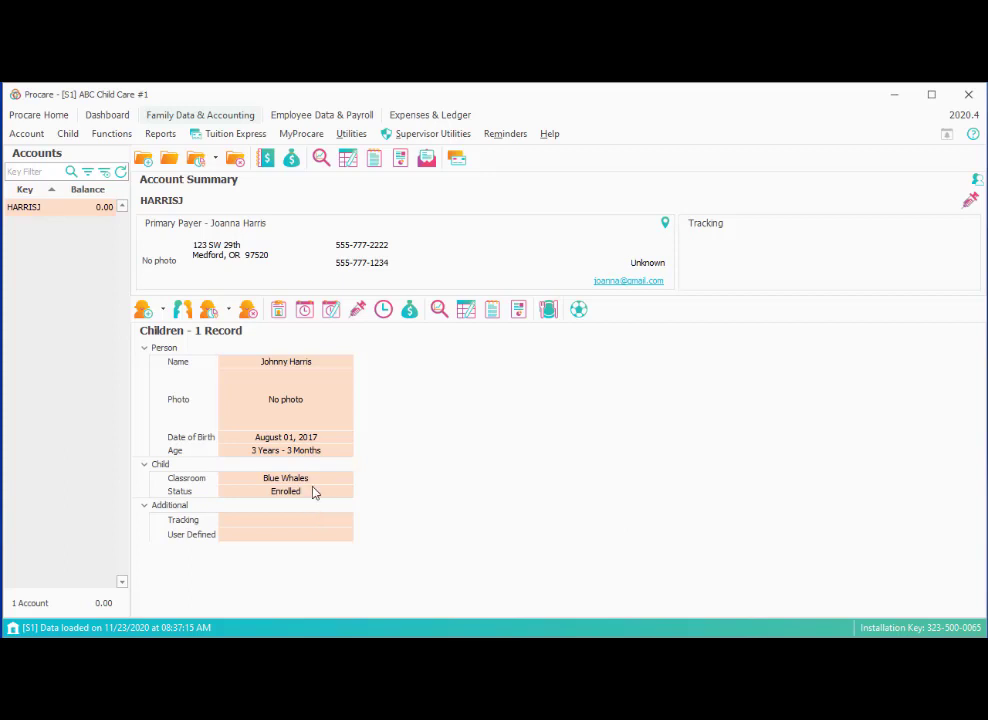
{"action": "mouse_move", "coordinate": [313, 498]}
{"action": "left_click", "coordinate": [164, 314]}
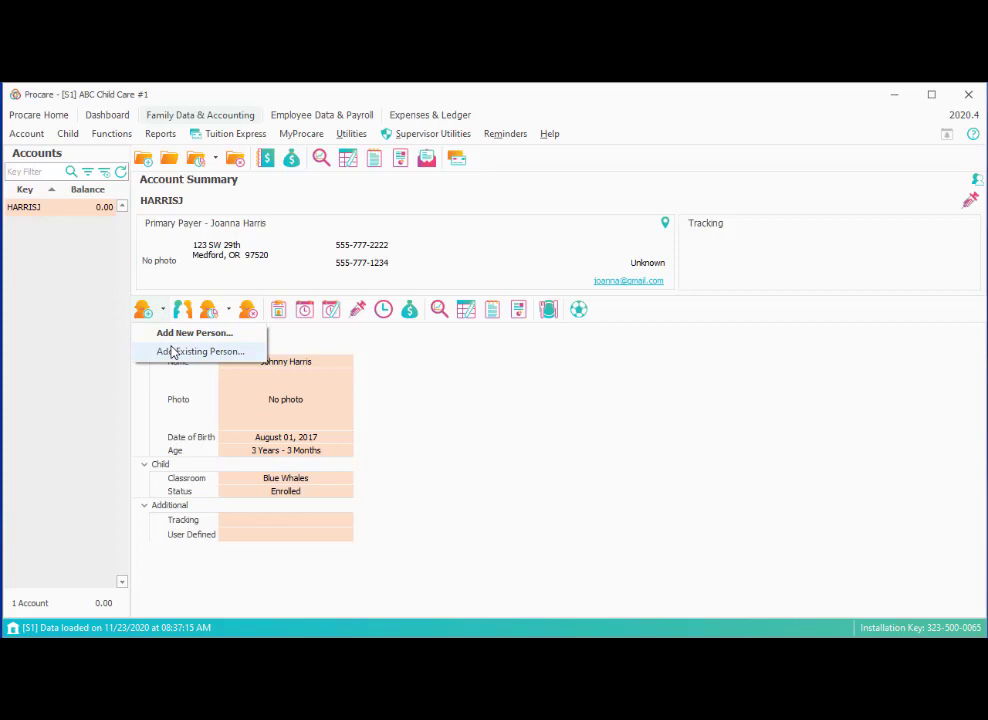
{"action": "left_click", "coordinate": [179, 334]}
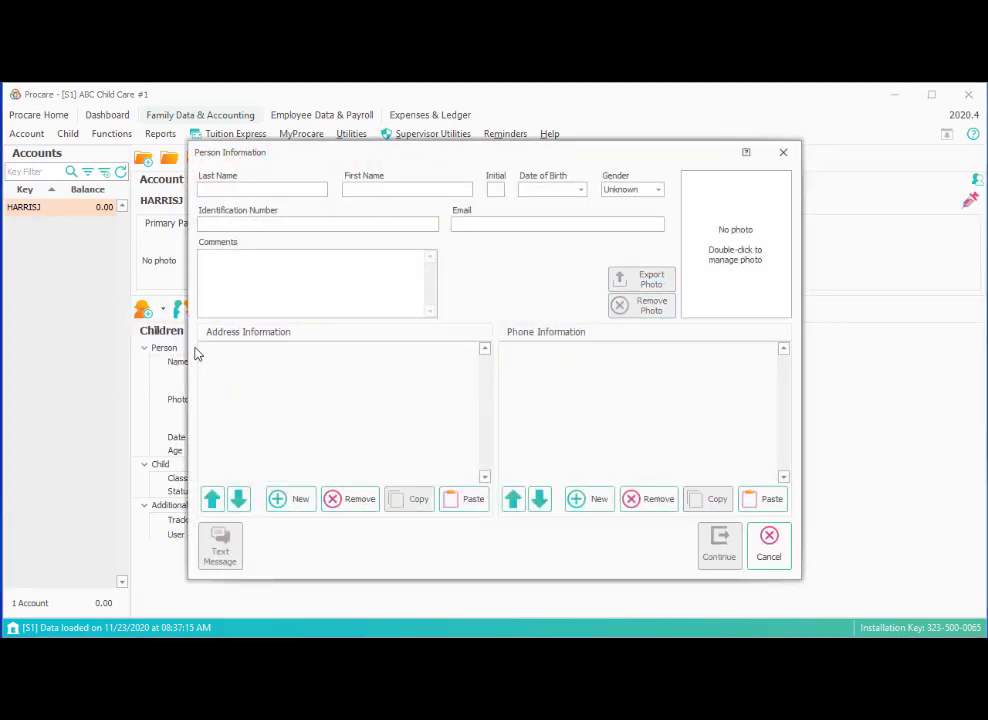
Enter the second child's last and first name and birth date 6/1/2012, then continue.
{"action": "key", "text": "Tab"}
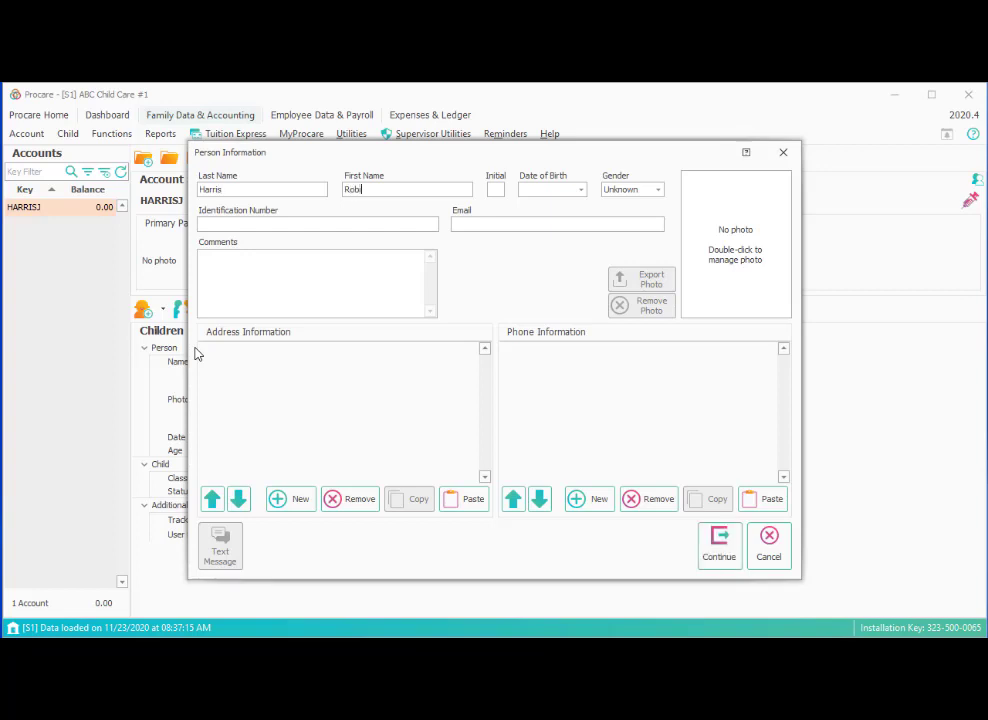
{"action": "left_click", "coordinate": [530, 189]}
{"action": "type", "text": "6/1/2020"}
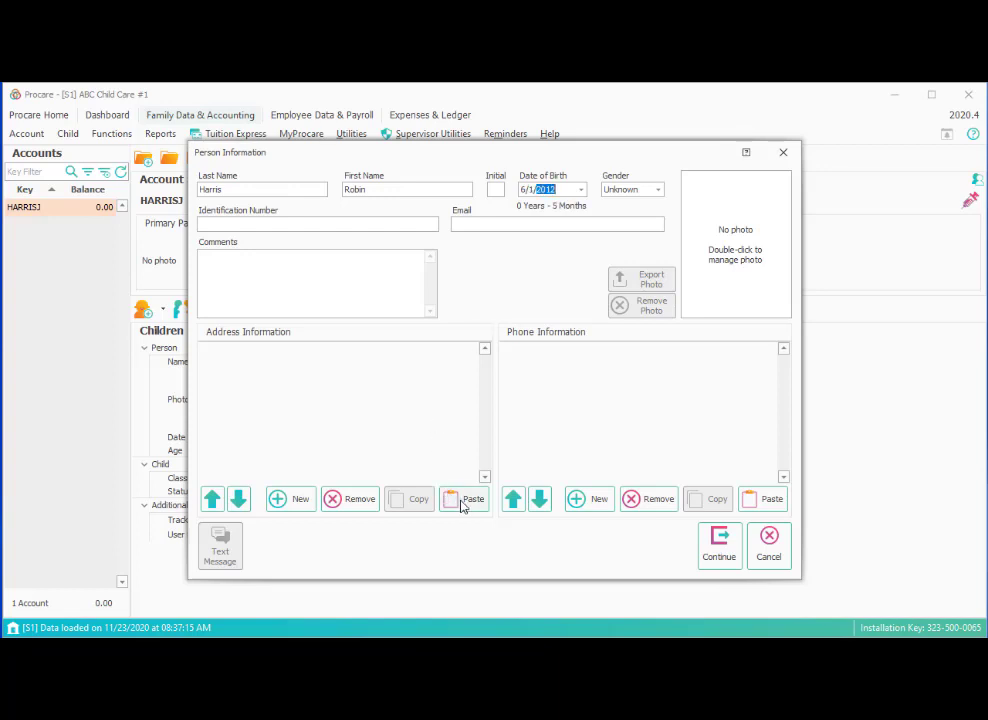
{"action": "left_click", "coordinate": [707, 549]}
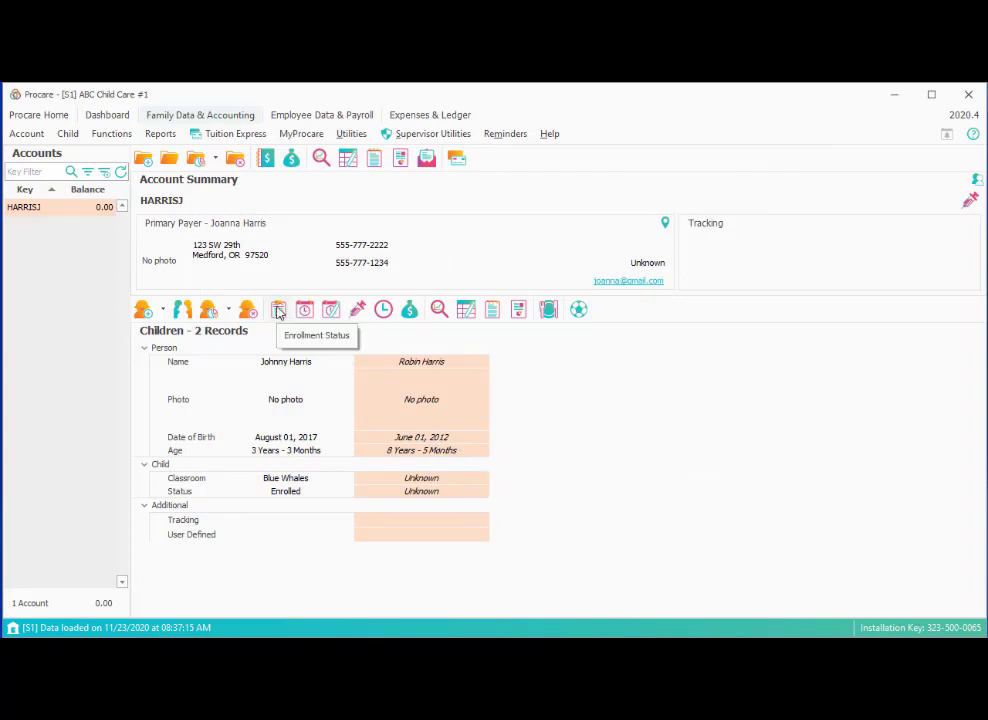
Add an Enrolled status dated 1/1/2009 to the second child's status history and save it.
{"action": "double_click", "coordinate": [450, 492]}
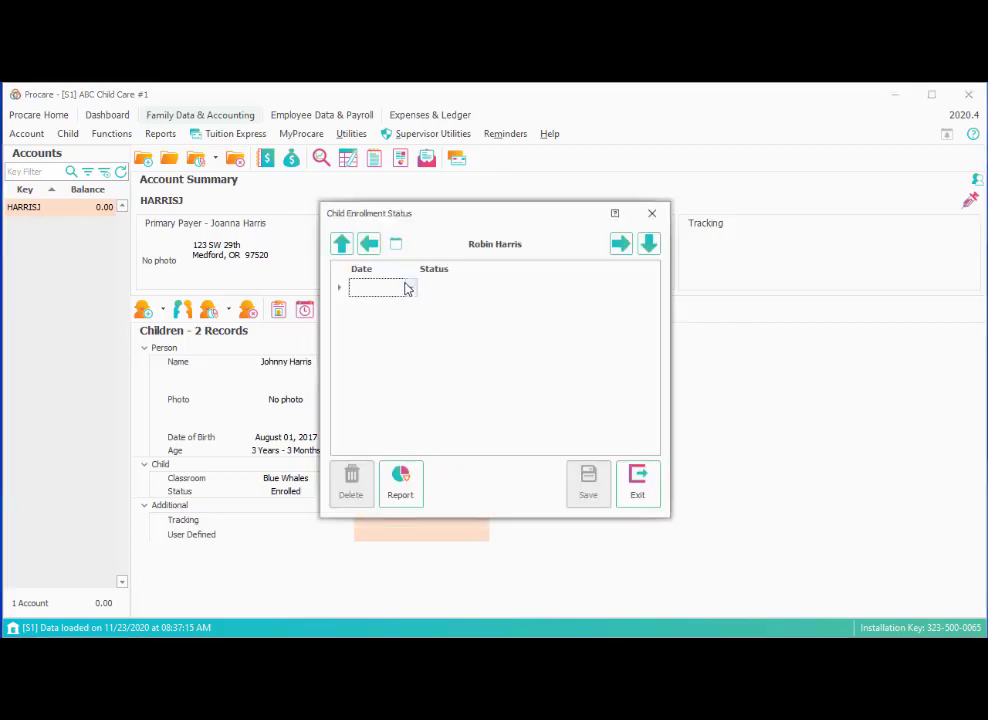
{"action": "left_click", "coordinate": [408, 289]}
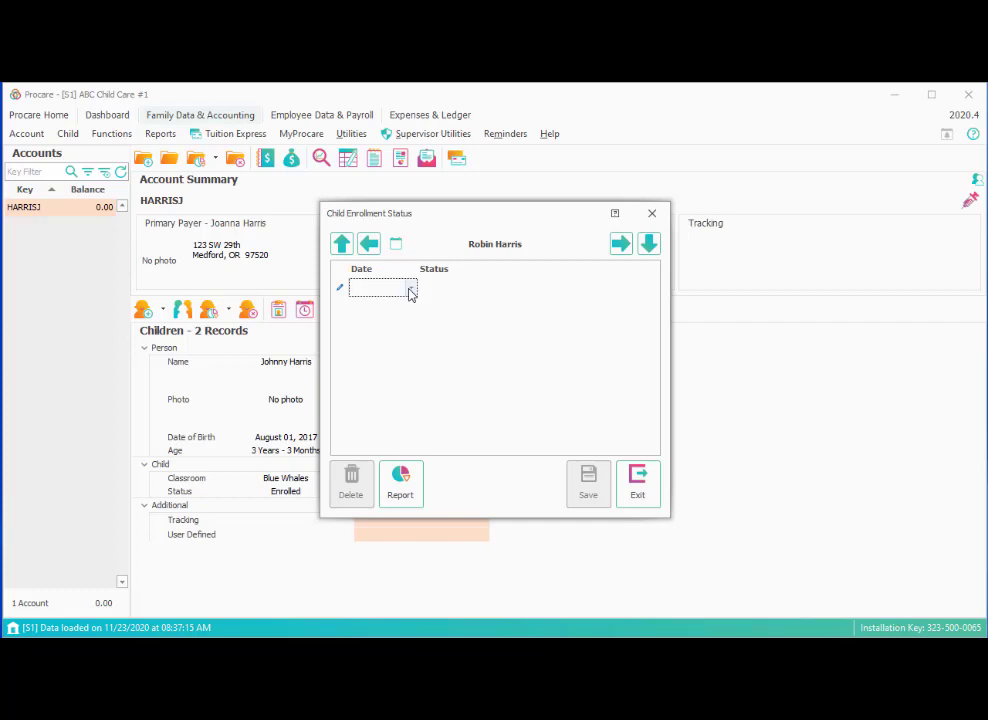
{"action": "left_click", "coordinate": [410, 290]}
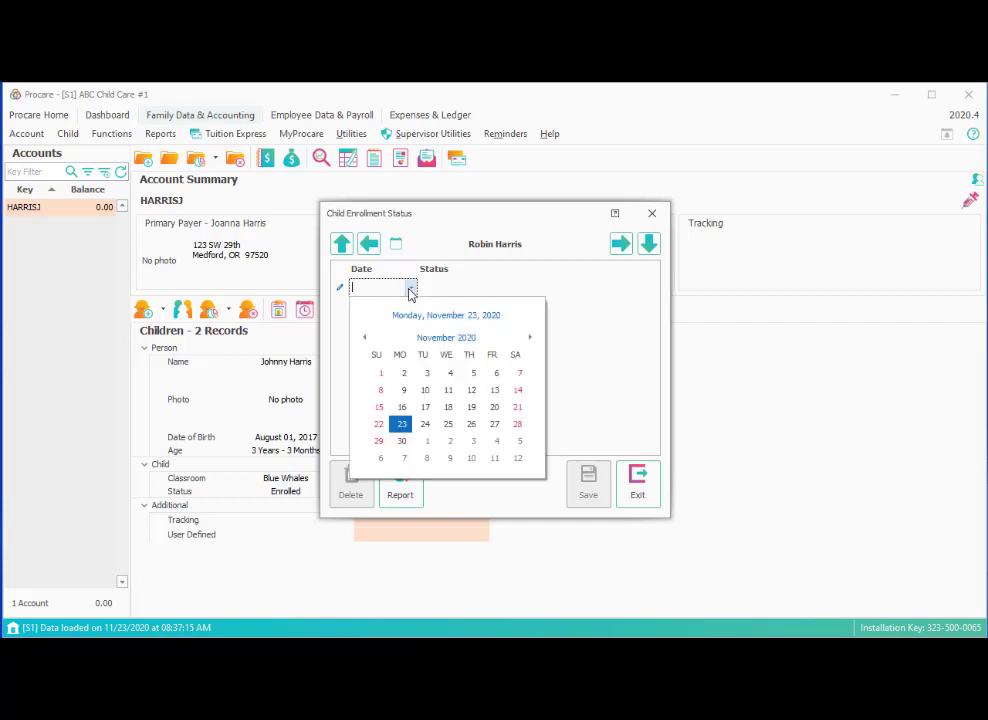
{"action": "key", "text": "Return"}
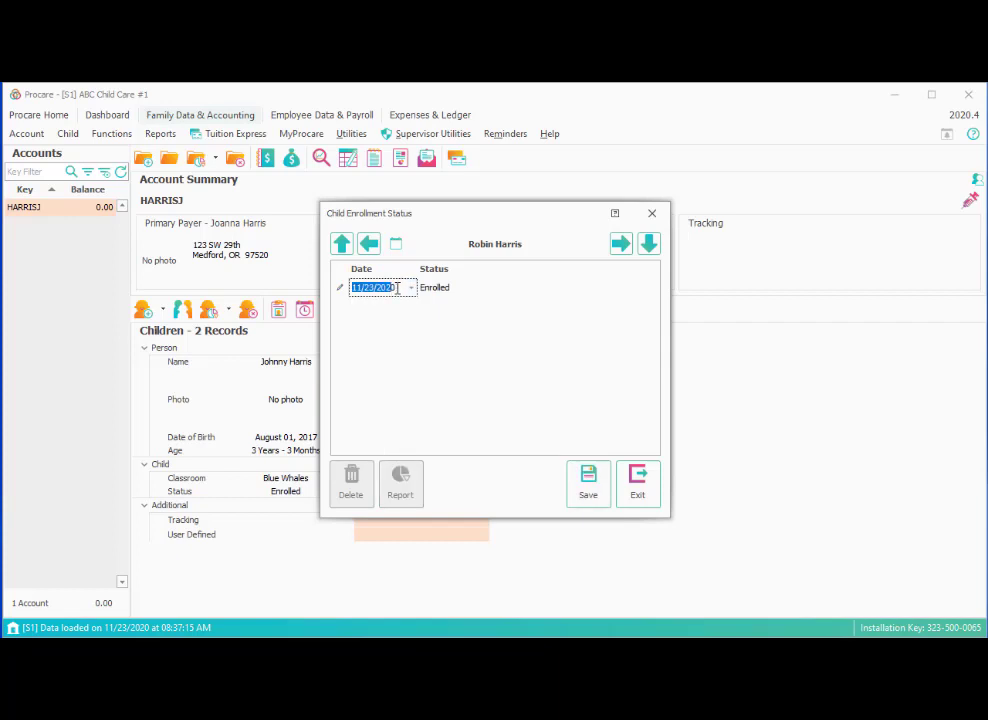
{"action": "type", "text": "1/1/2009"}
{"action": "left_click", "coordinate": [443, 287]}
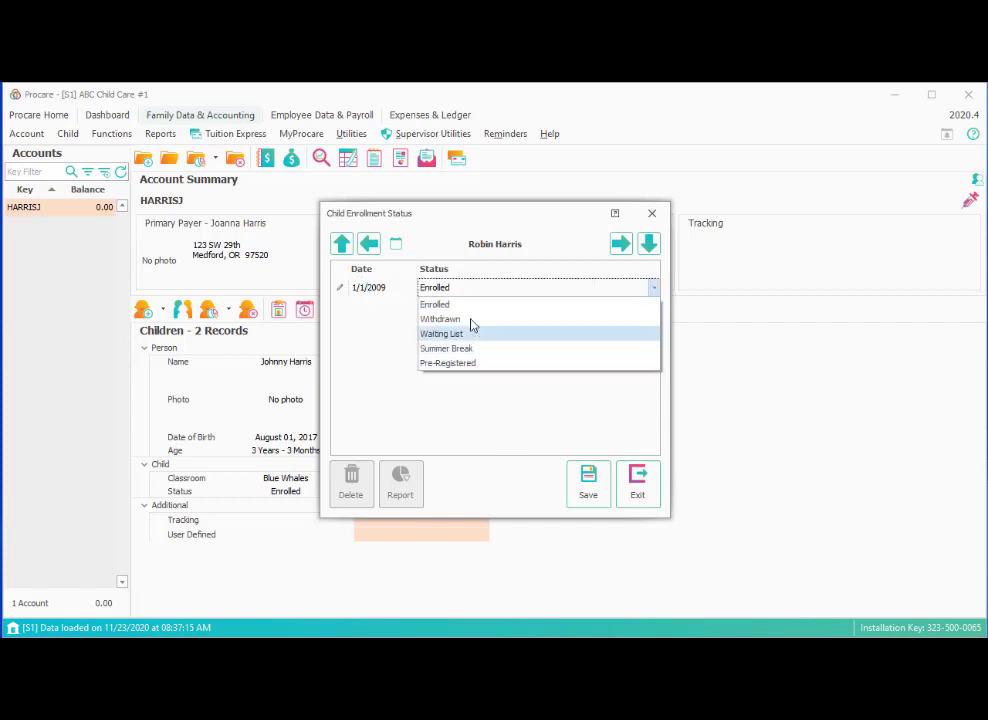
{"action": "left_click", "coordinate": [470, 318]}
{"action": "left_click", "coordinate": [472, 291]}
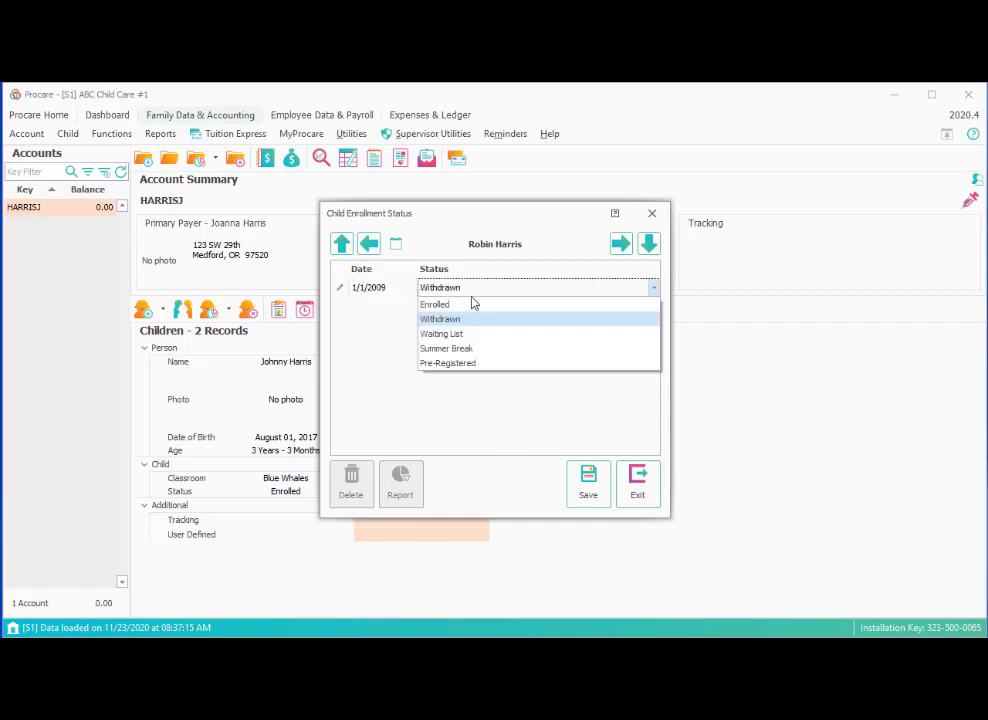
{"action": "left_click", "coordinate": [470, 304]}
{"action": "left_click", "coordinate": [589, 485]}
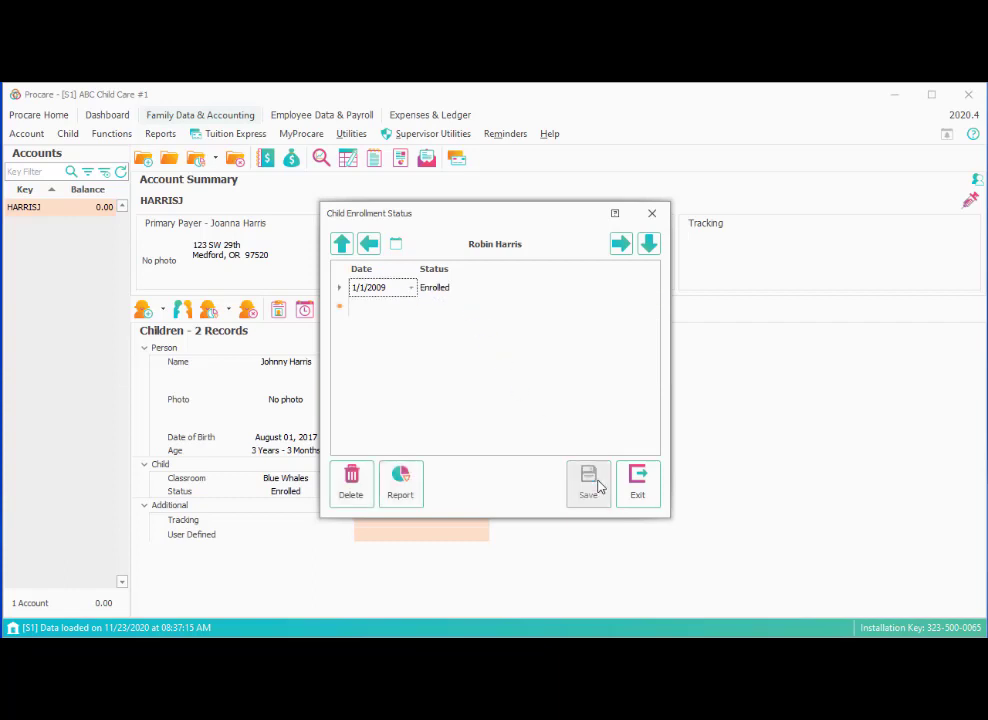
{"action": "left_click", "coordinate": [653, 499]}
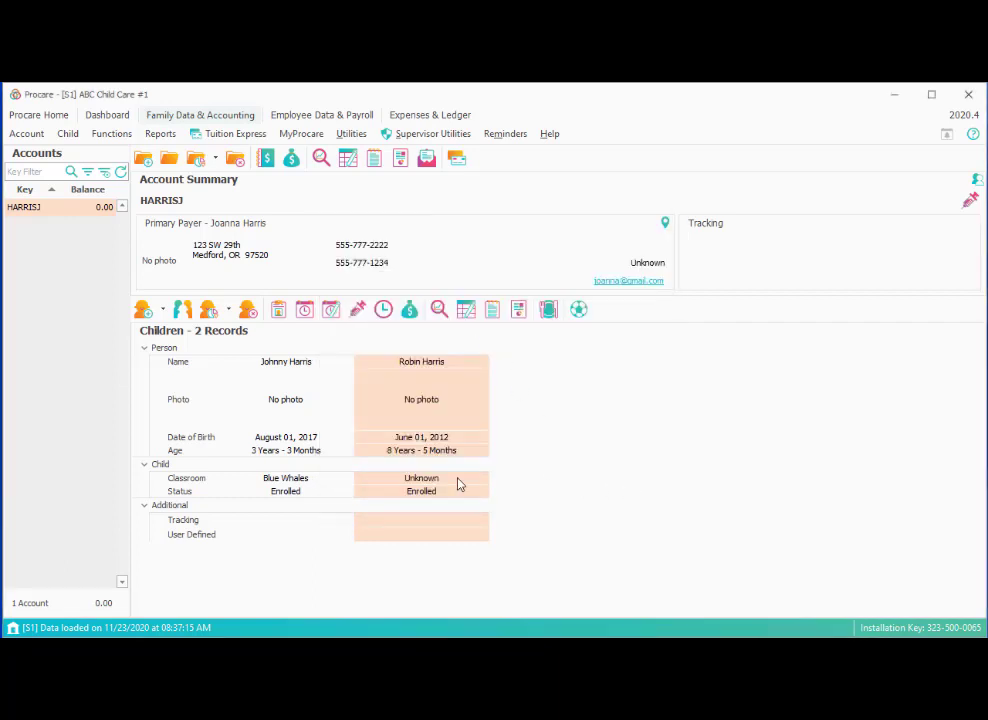
Open the older child's Child Information & Relationships window, declining to import payers, and bring up Add options.
{"action": "left_click", "coordinate": [184, 312]}
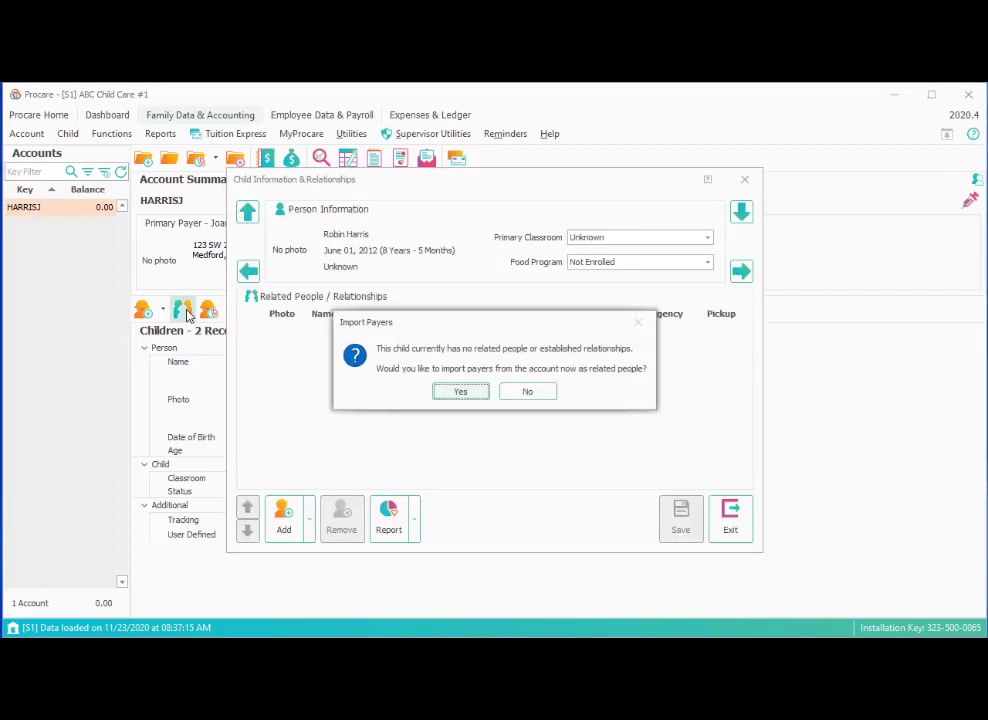
{"action": "left_click", "coordinate": [527, 392]}
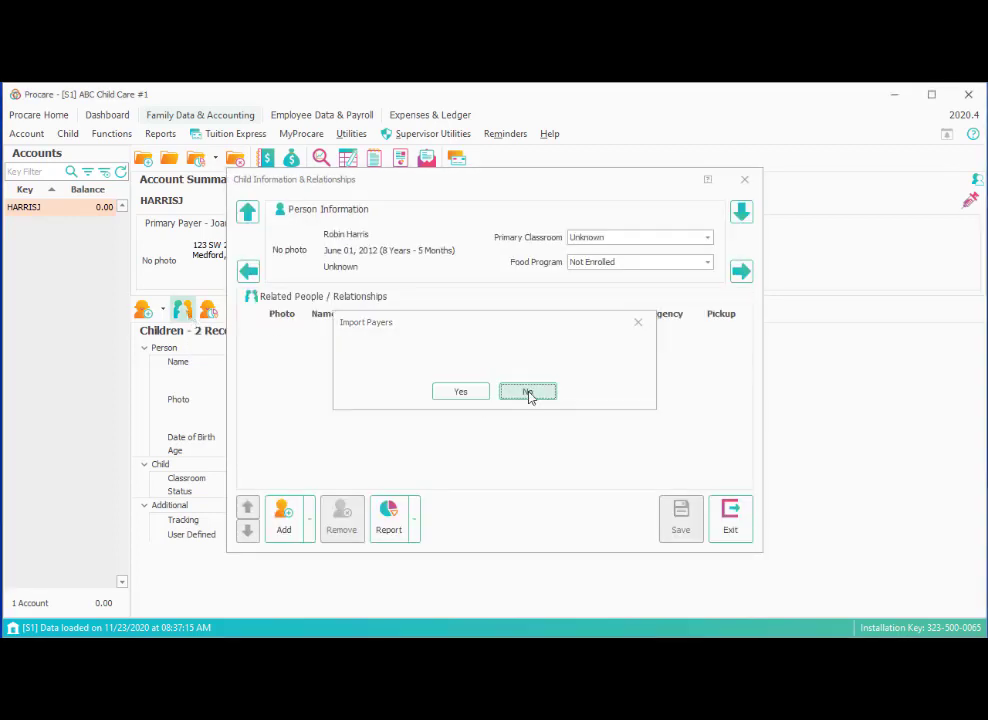
{"action": "left_click", "coordinate": [725, 530]}
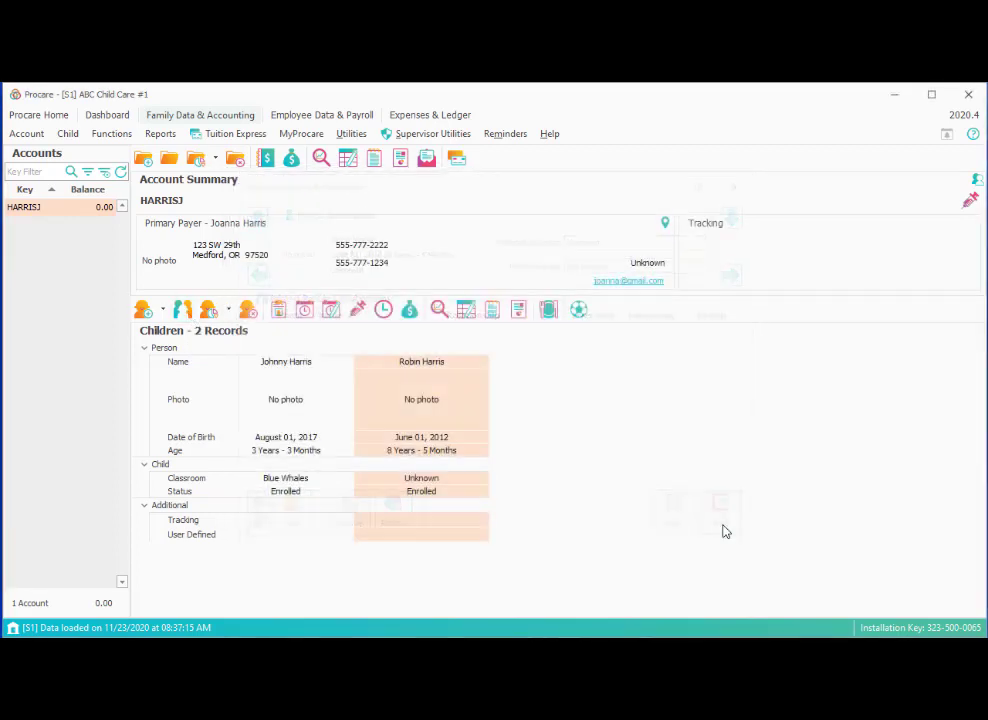
{"action": "double_click", "coordinate": [421, 484]}
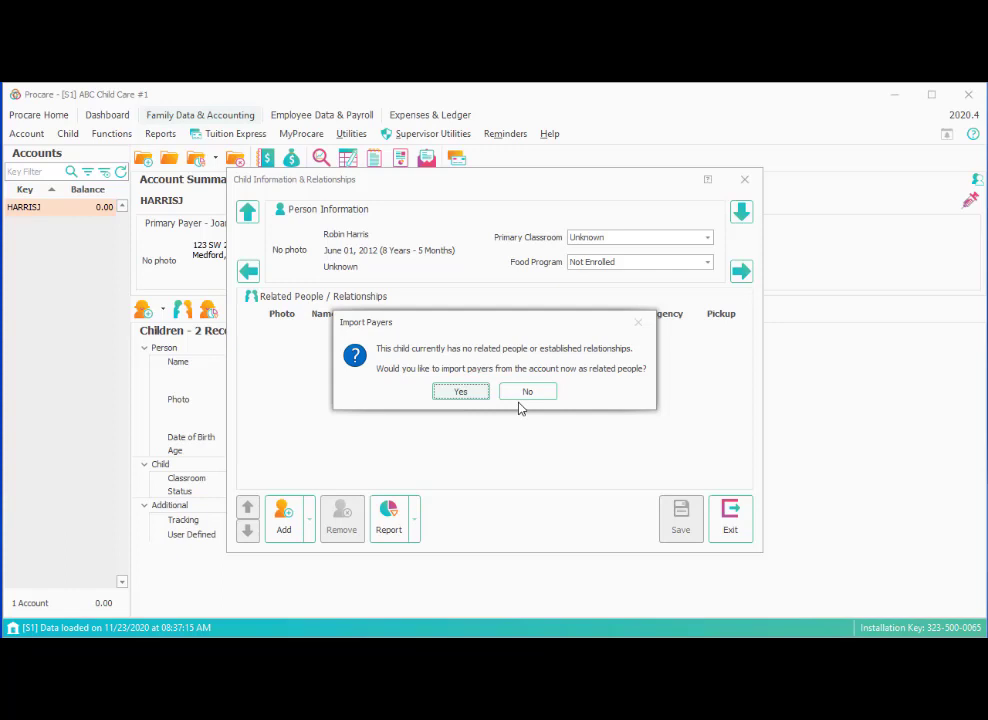
{"action": "left_click", "coordinate": [523, 395]}
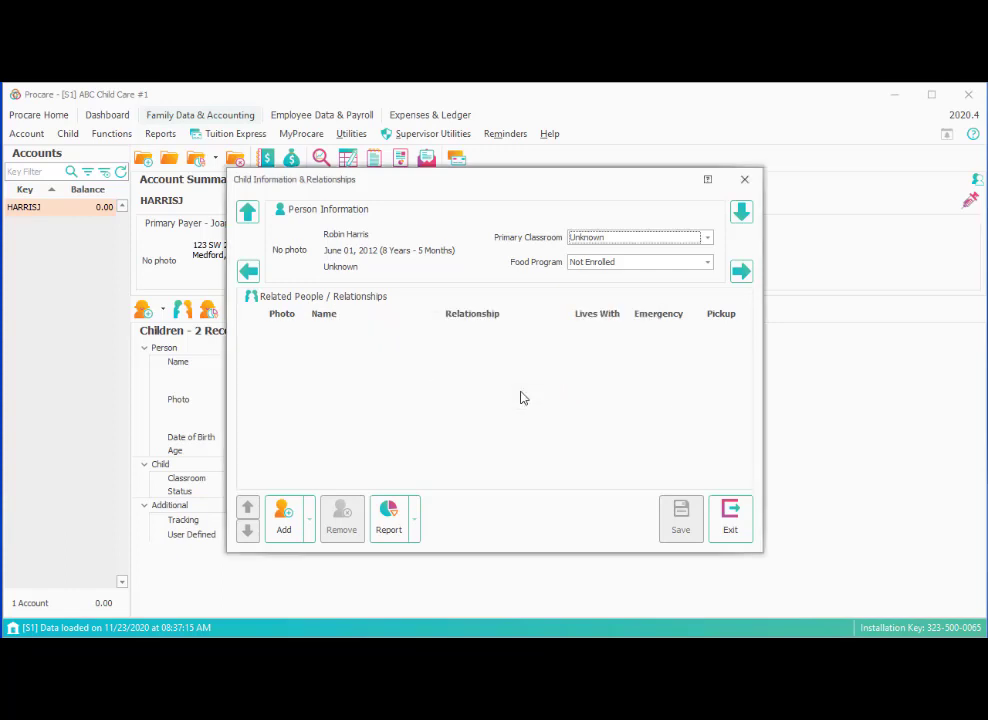
{"action": "left_click", "coordinate": [310, 520]}
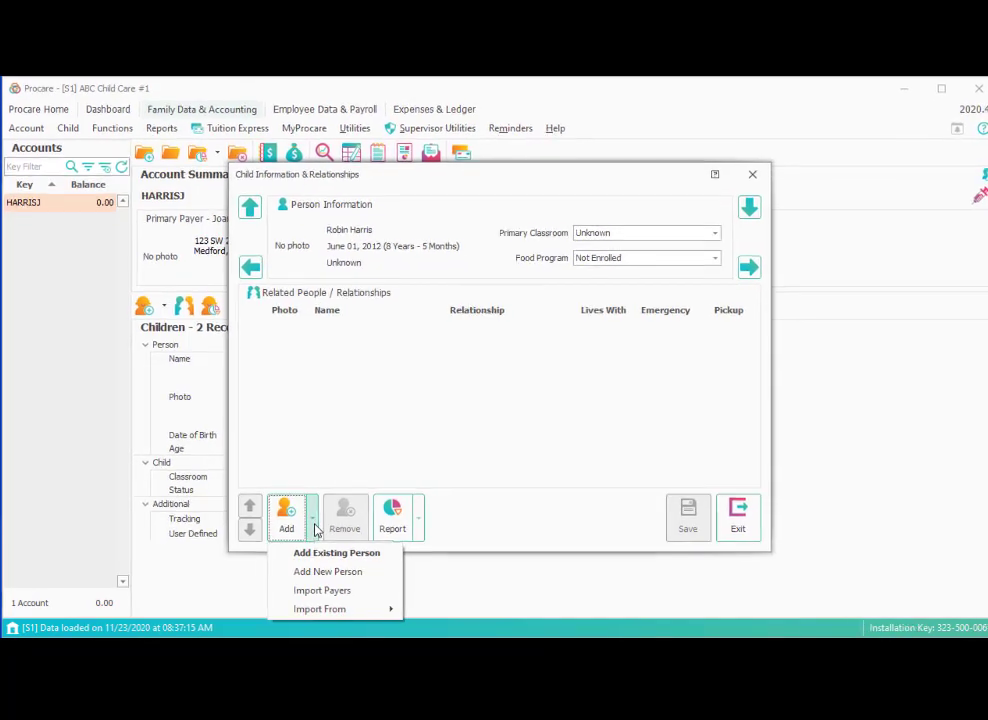
{"action": "mouse_move", "coordinate": [324, 612]}
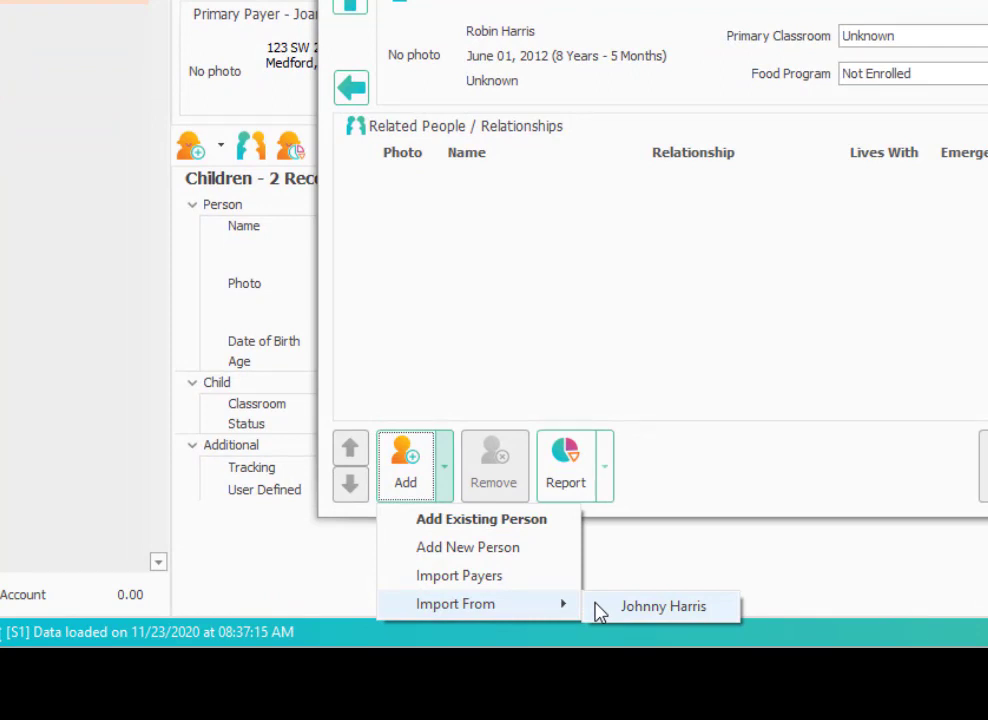
Import the sibling's related people as Mom, Dad and Family Friend, with After School as primary classroom.
{"action": "left_click", "coordinate": [600, 610]}
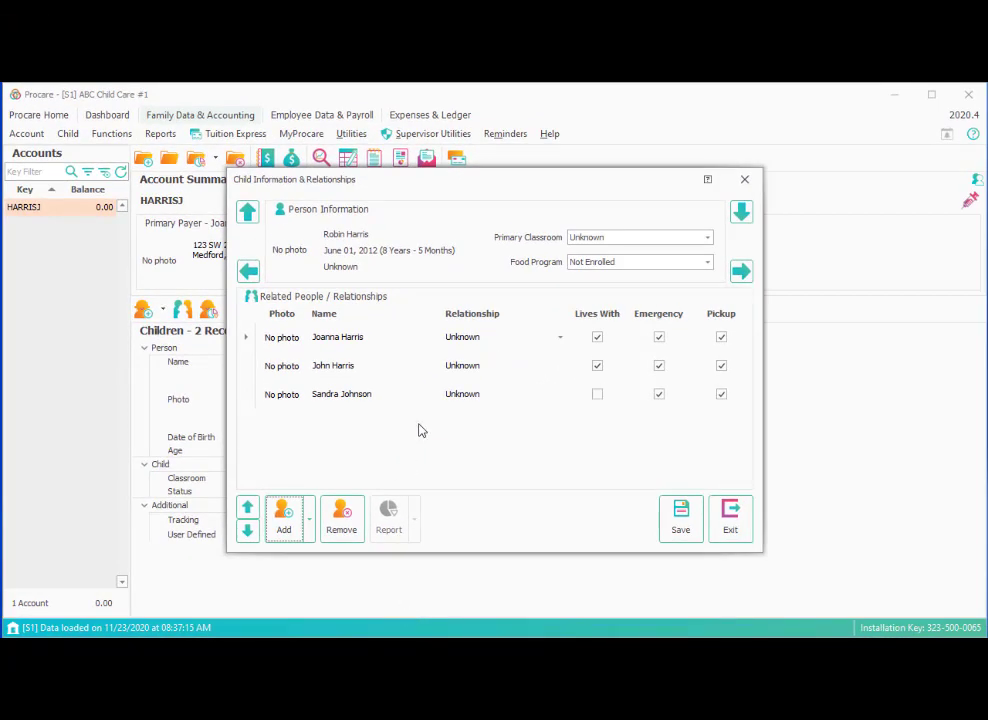
{"action": "left_click", "coordinate": [500, 344]}
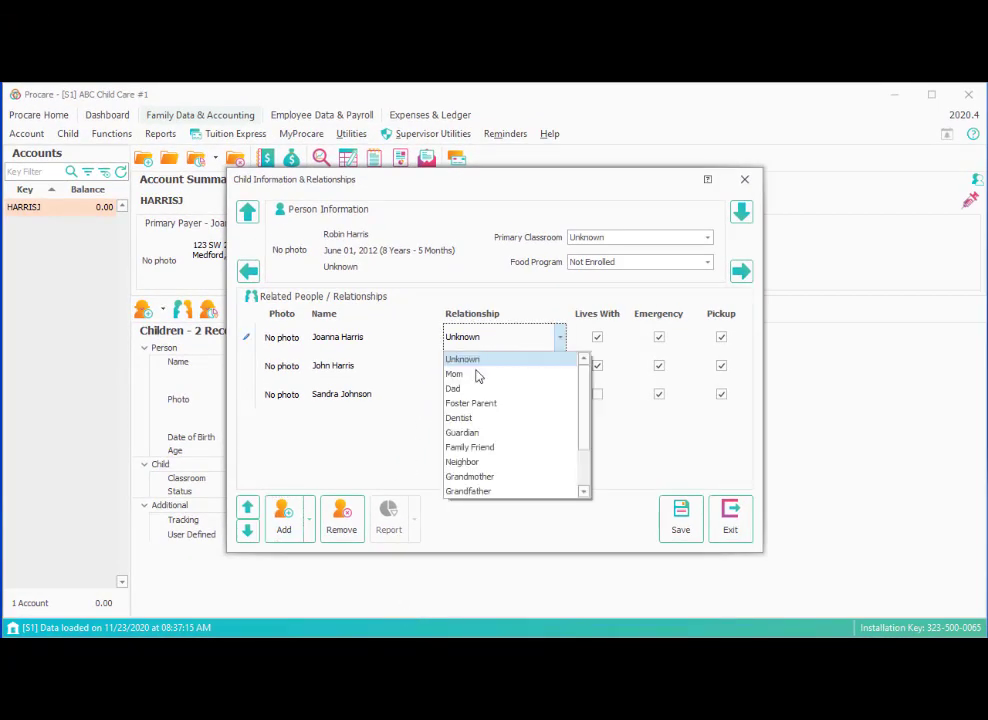
{"action": "left_click", "coordinate": [476, 374]}
{"action": "left_click", "coordinate": [479, 370]}
{"action": "left_click", "coordinate": [459, 416]}
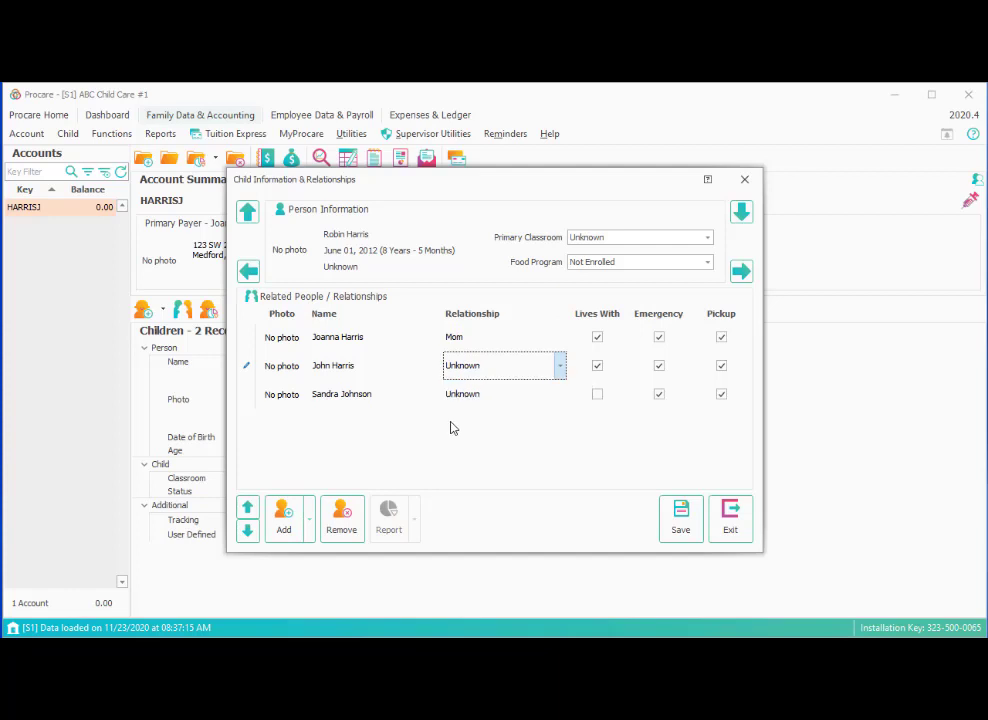
{"action": "left_click", "coordinate": [476, 400]}
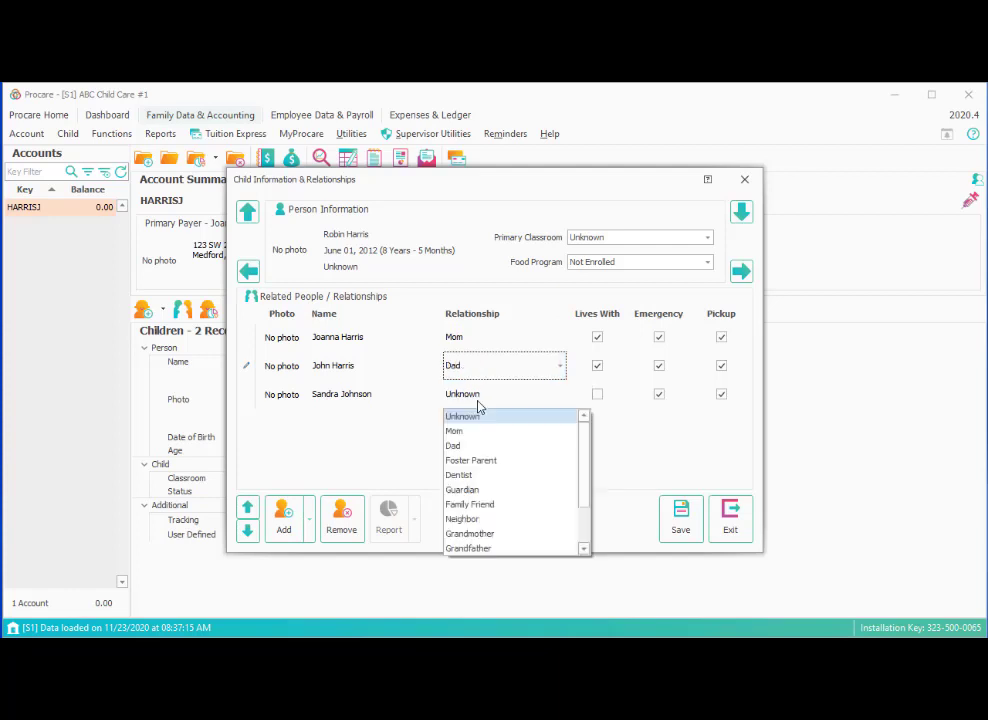
{"action": "left_click", "coordinate": [468, 511]}
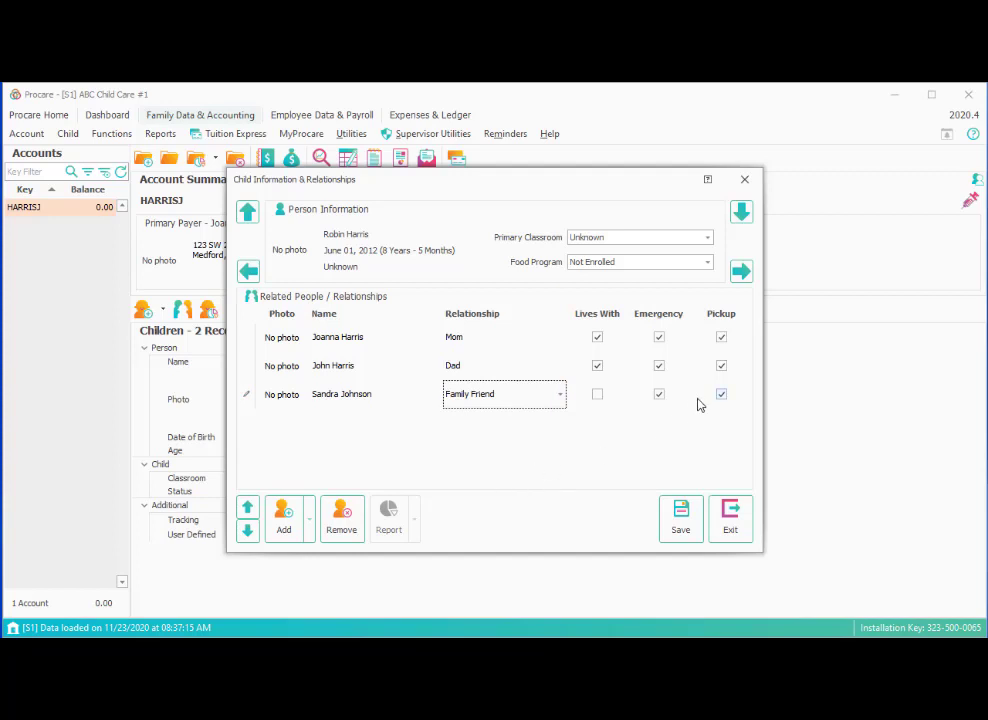
{"action": "left_click", "coordinate": [632, 238]}
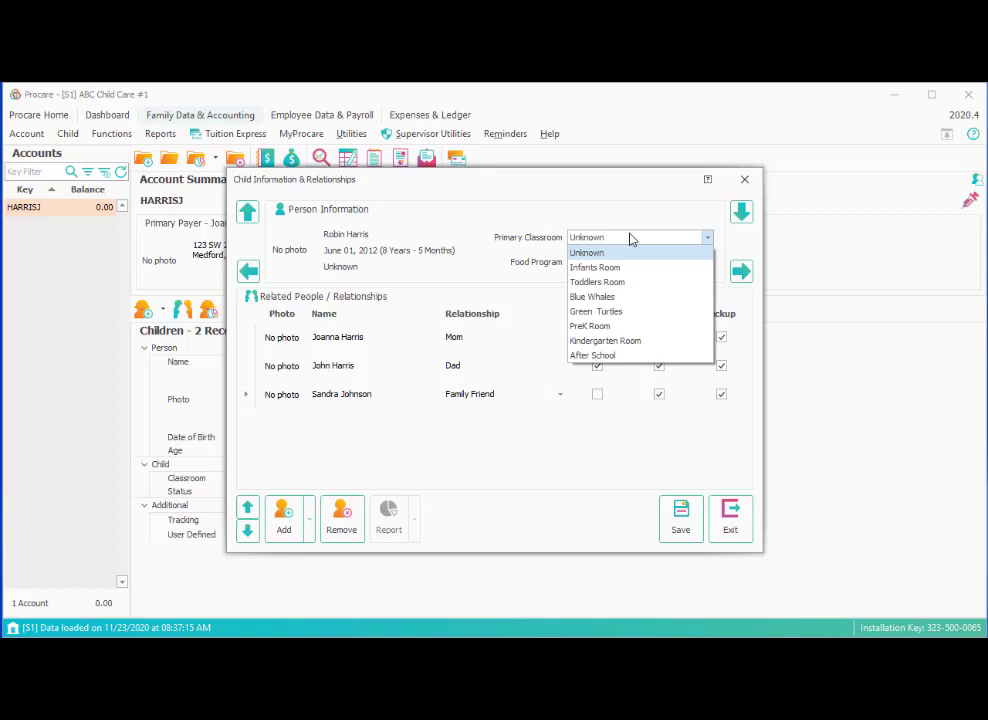
{"action": "left_click", "coordinate": [598, 355]}
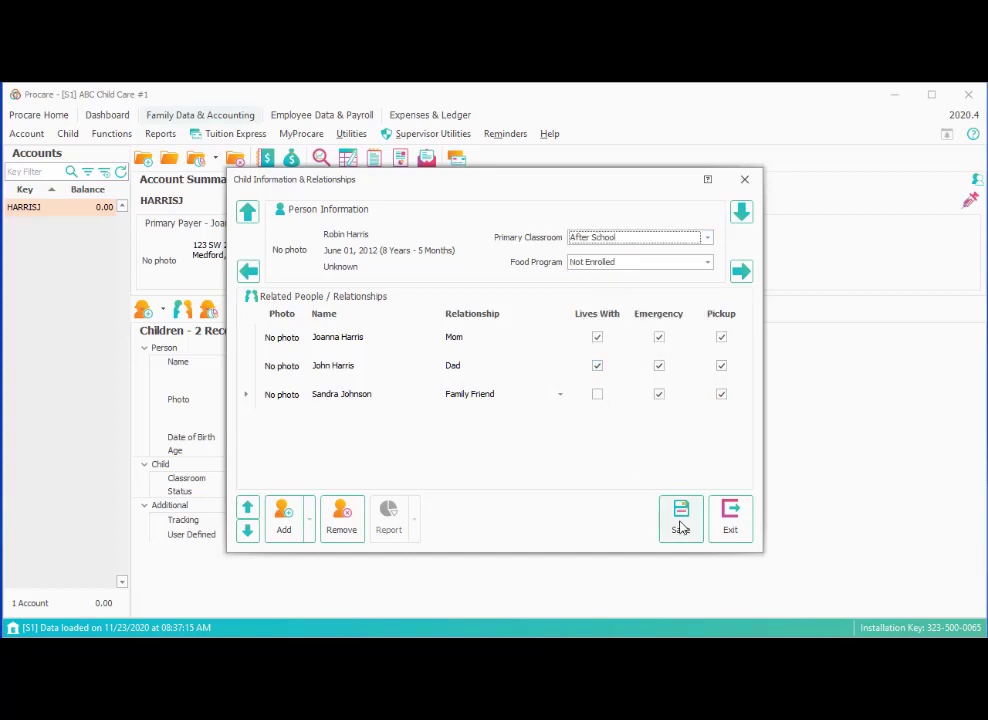
Save the older child's relationships, review both children's records, and close the window.
{"action": "left_click", "coordinate": [680, 522]}
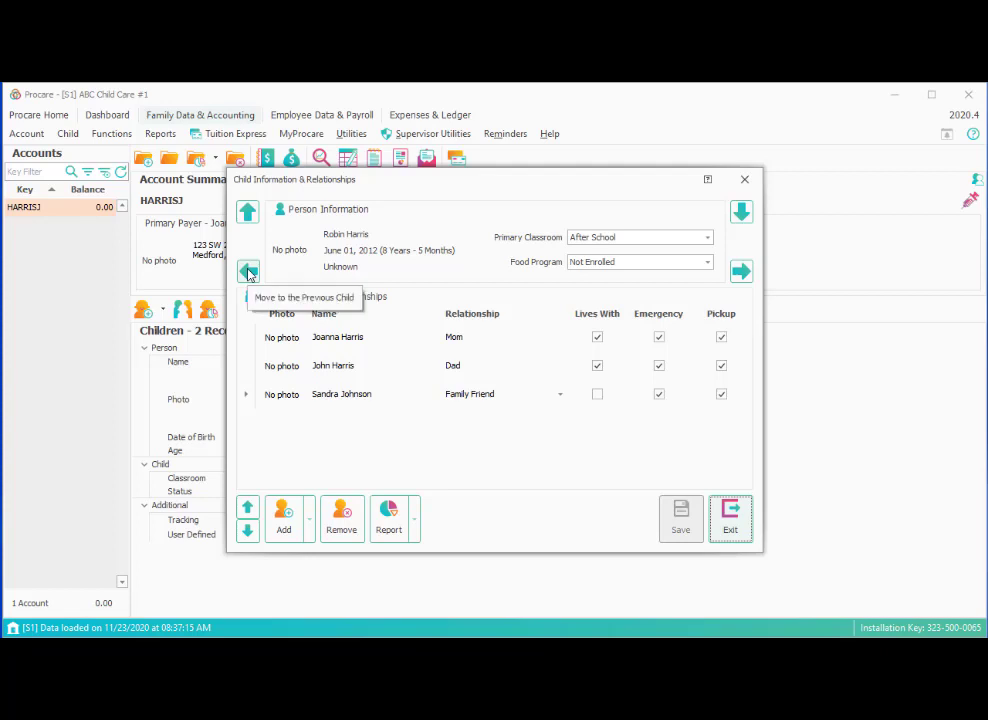
{"action": "left_click", "coordinate": [248, 272]}
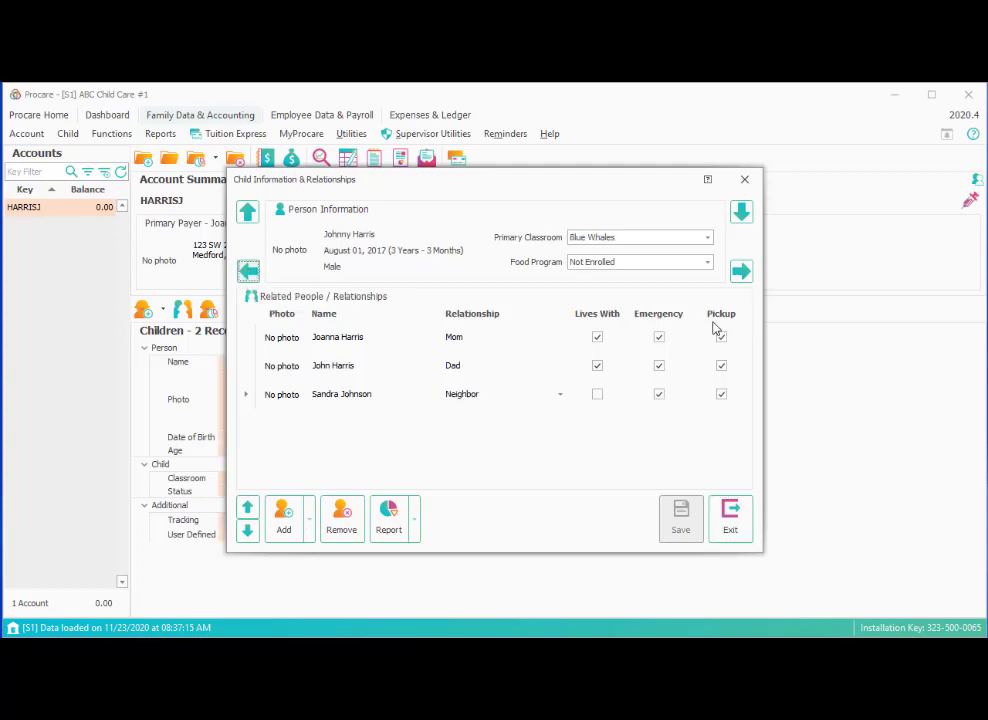
{"action": "left_click", "coordinate": [741, 273]}
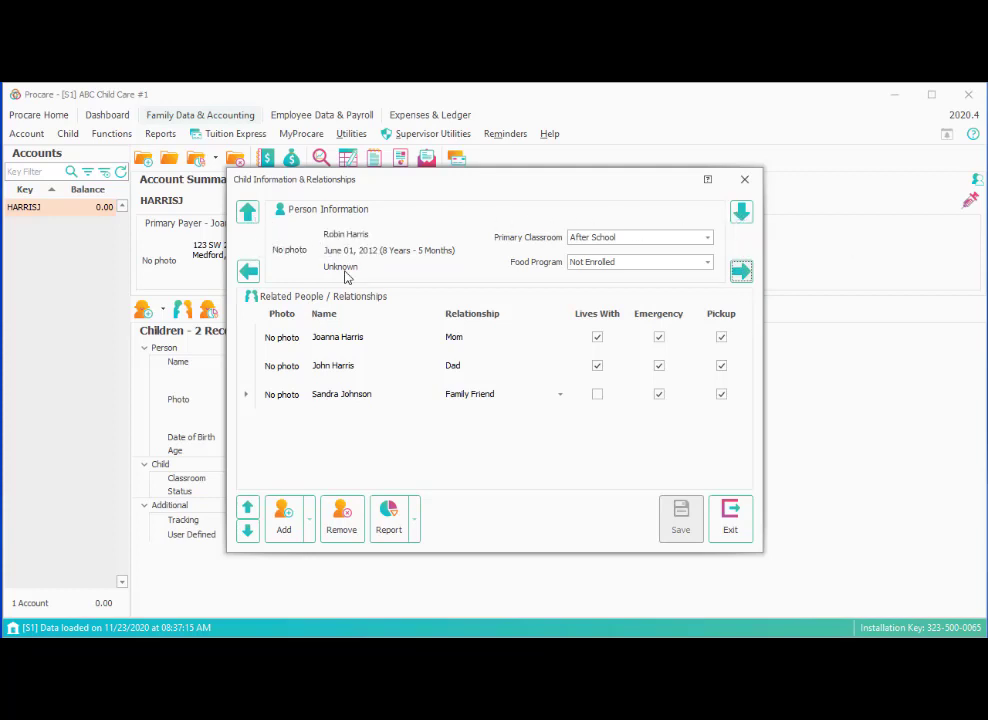
{"action": "left_click", "coordinate": [729, 527]}
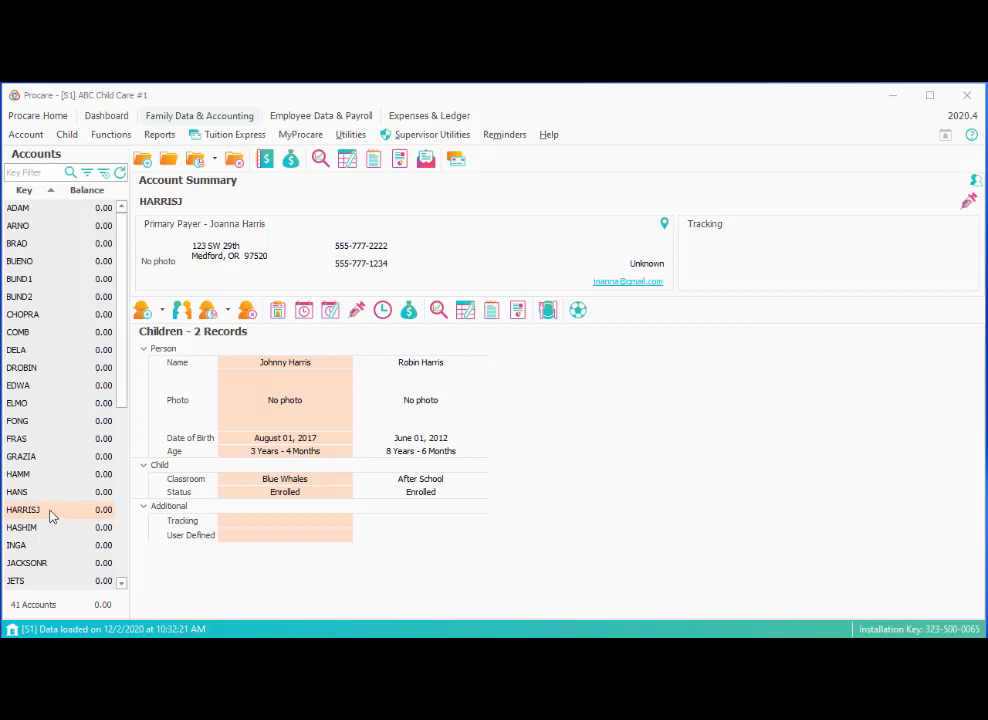
Open the primary payer's Person Information from the Account Summary address area.
{"action": "left_click", "coordinate": [263, 257]}
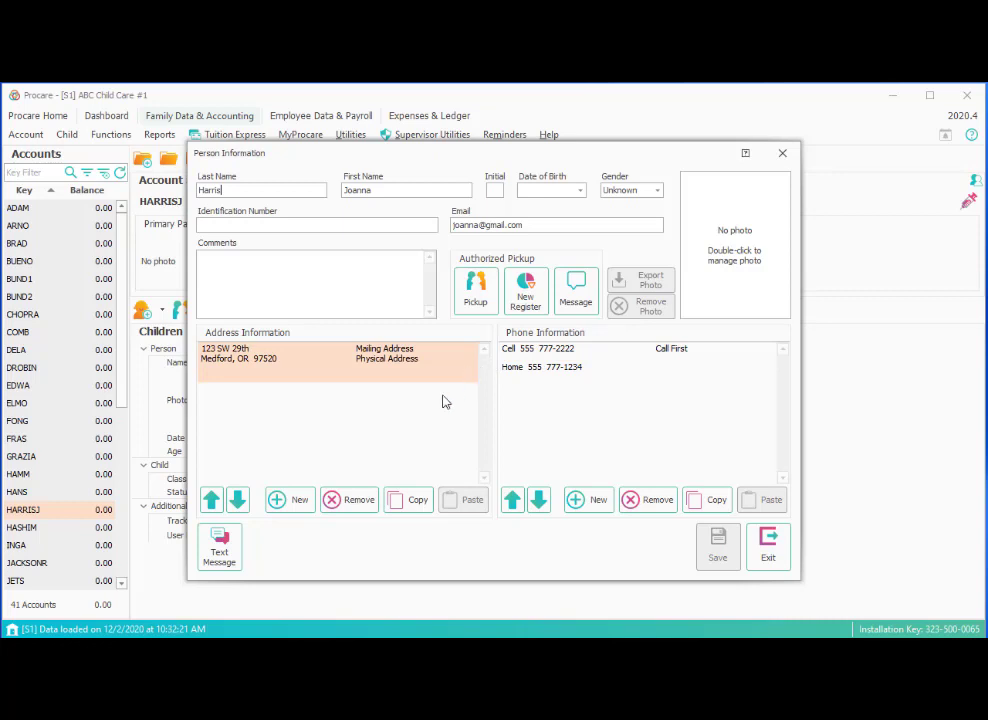
{"action": "left_click", "coordinate": [226, 562]}
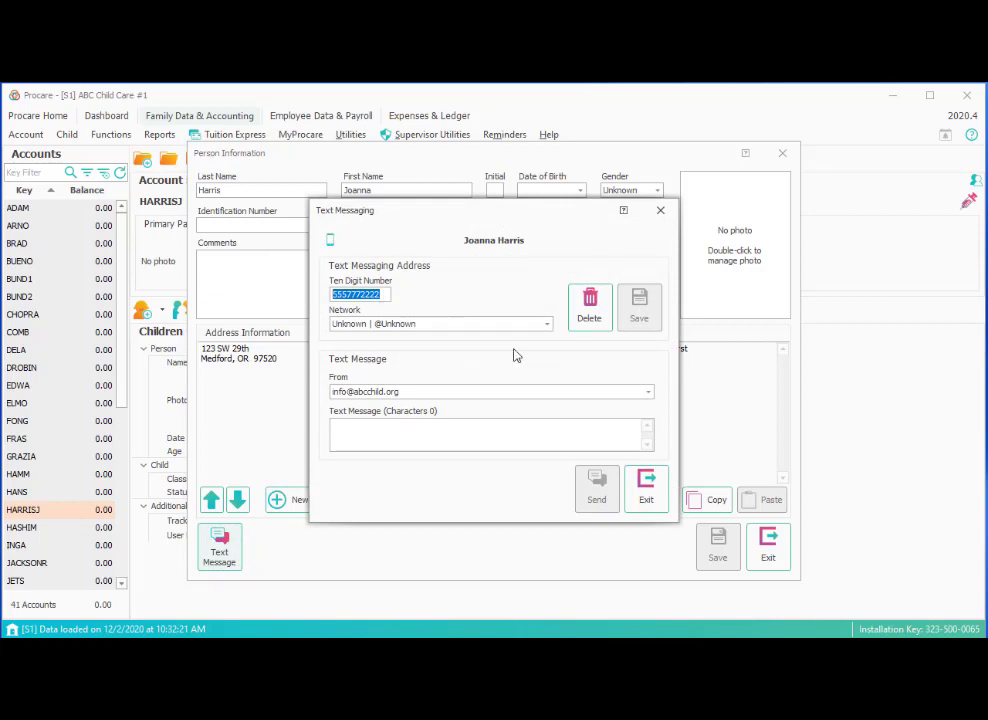
{"action": "left_click", "coordinate": [546, 326]}
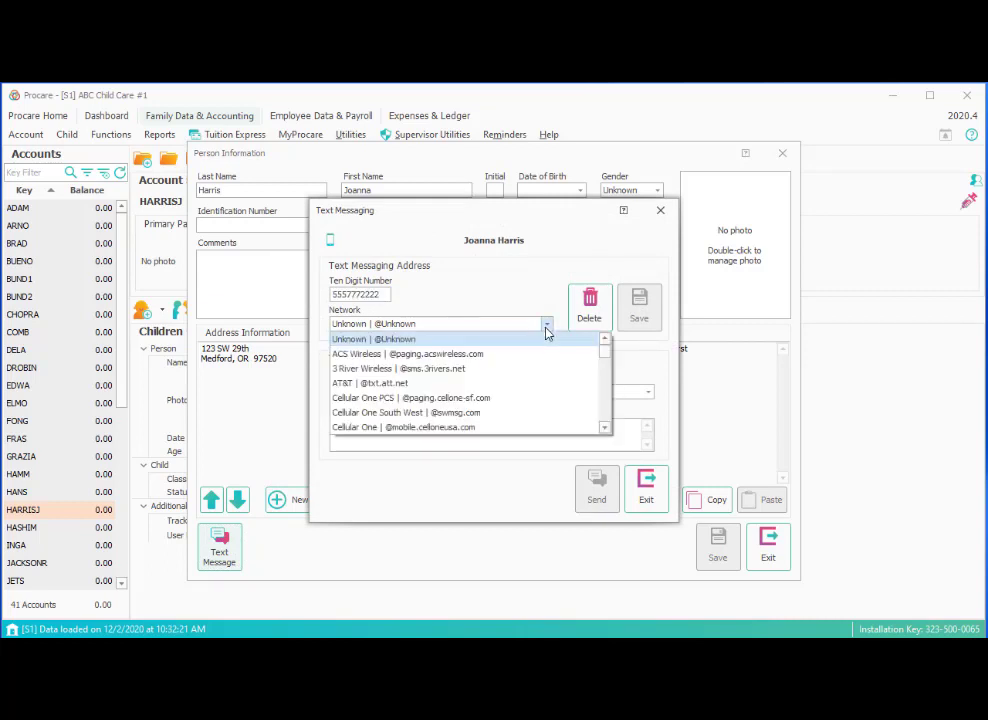
{"action": "left_click", "coordinate": [442, 389]}
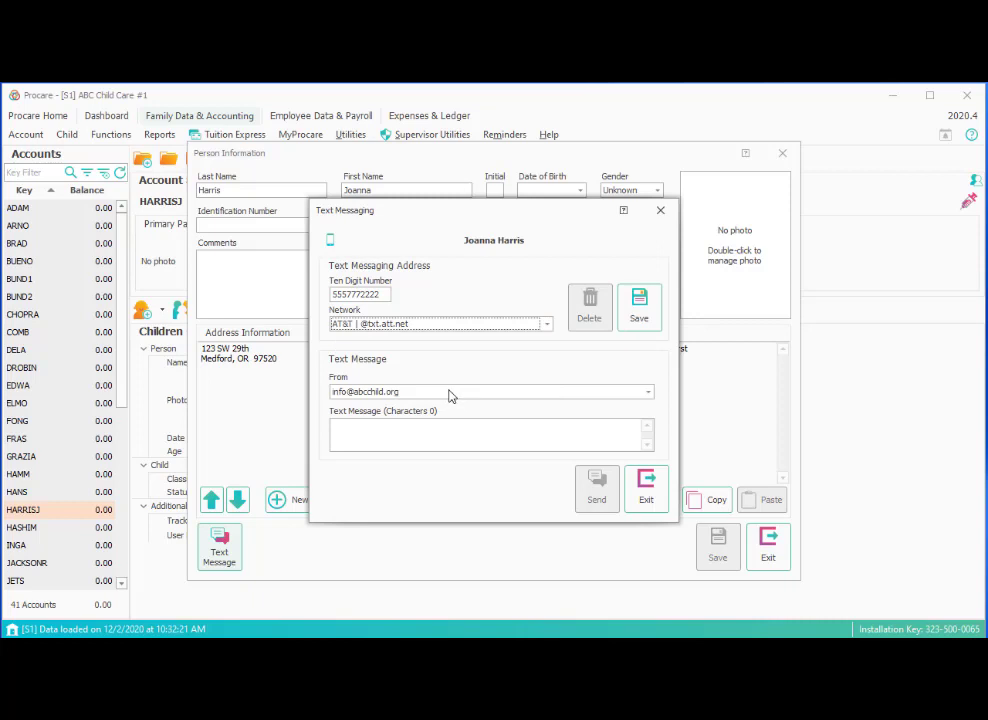
{"action": "left_click", "coordinate": [640, 318]}
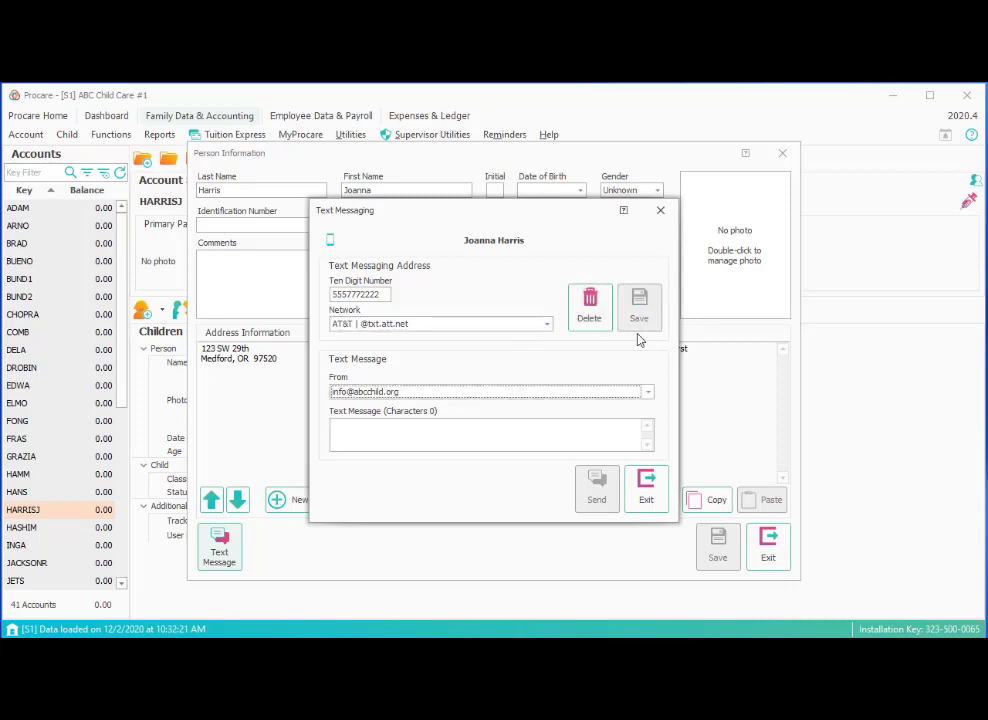
{"action": "left_click", "coordinate": [648, 487]}
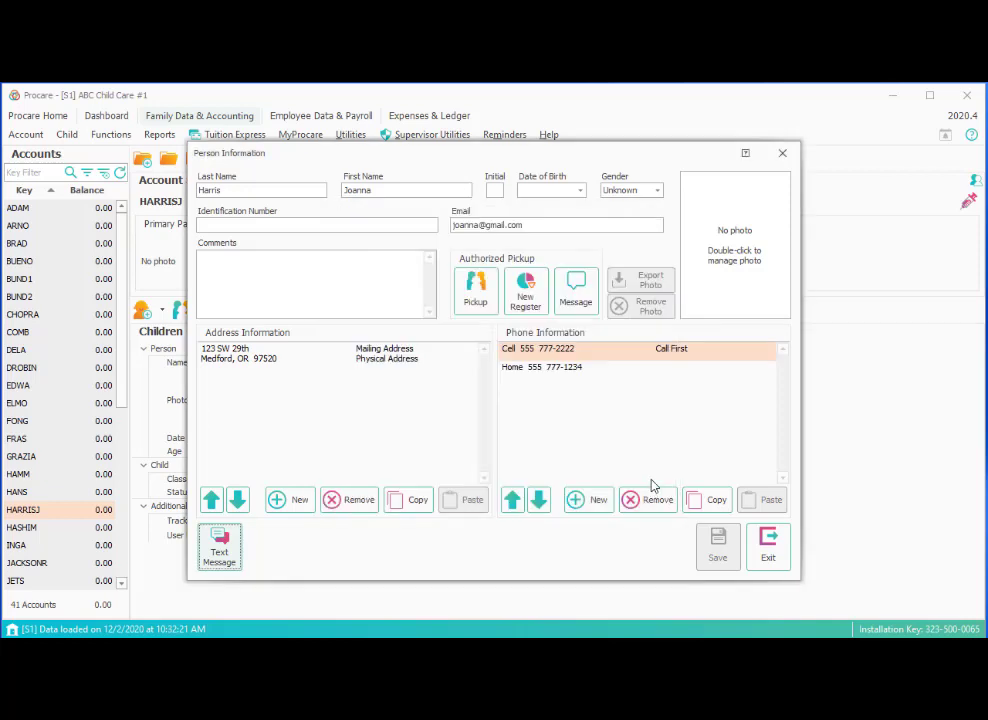
Close the payer's details, view another family's account, and filter accounts by key 'ha'.
{"action": "left_click", "coordinate": [782, 568]}
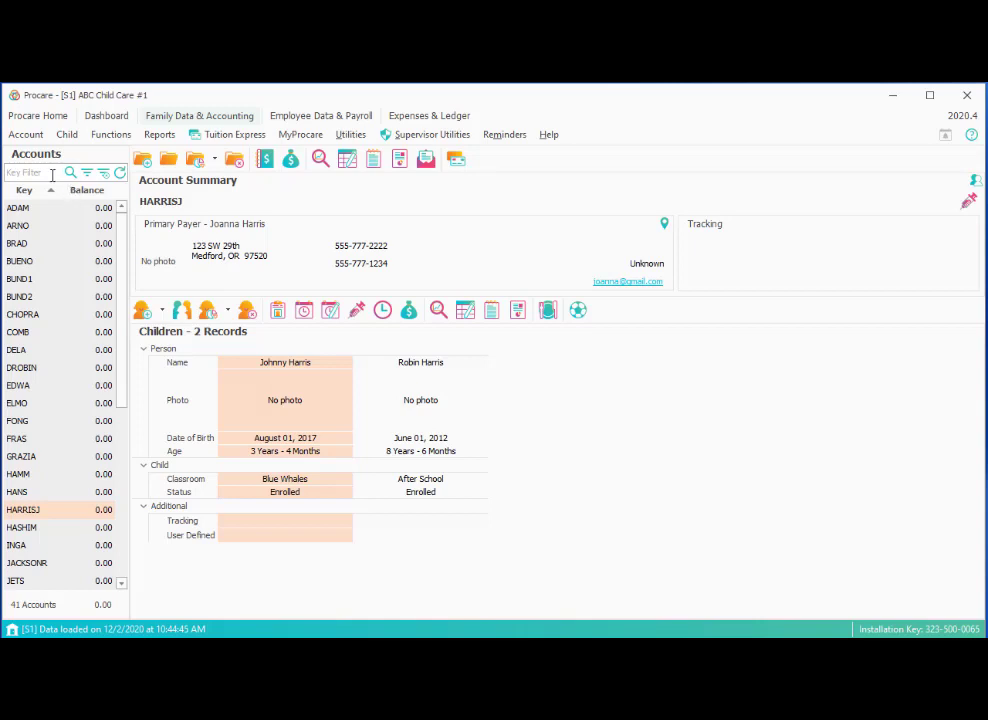
{"action": "left_click", "coordinate": [17, 227]}
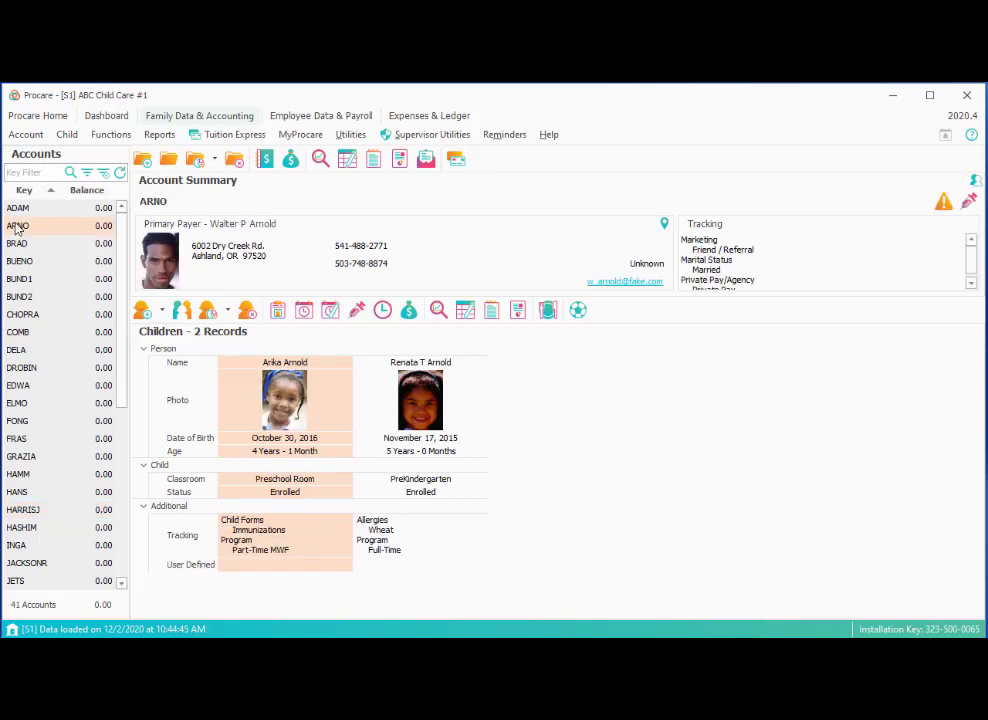
{"action": "left_click", "coordinate": [45, 172]}
{"action": "type", "text": "ar"}
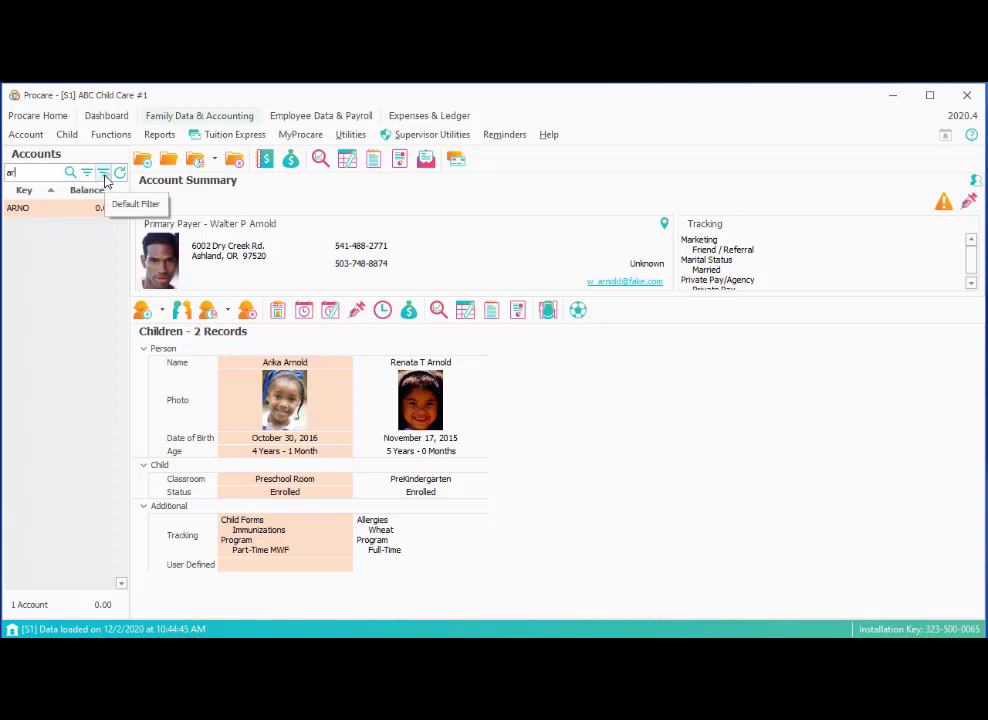
{"action": "left_click", "coordinate": [104, 175]}
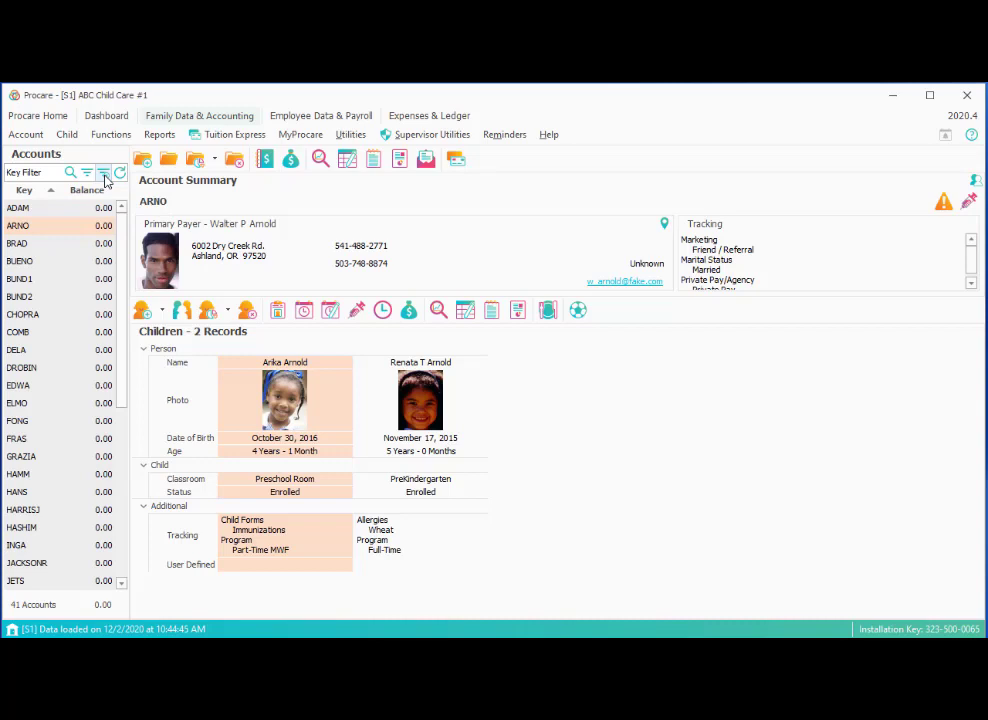
{"action": "left_click", "coordinate": [38, 171]}
{"action": "type", "text": "ha"}
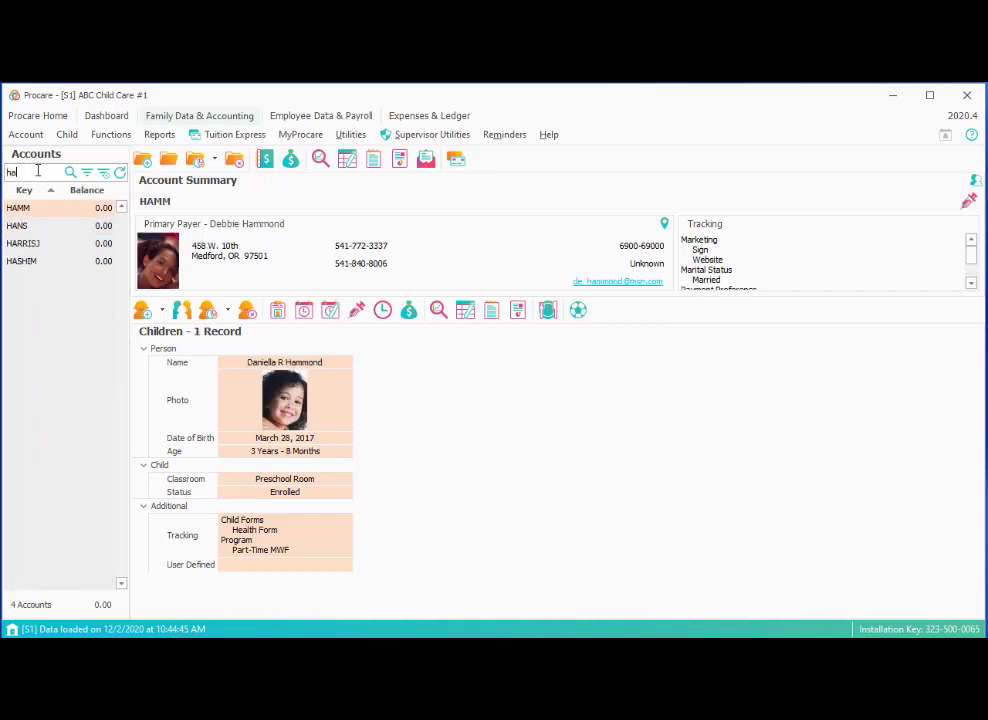